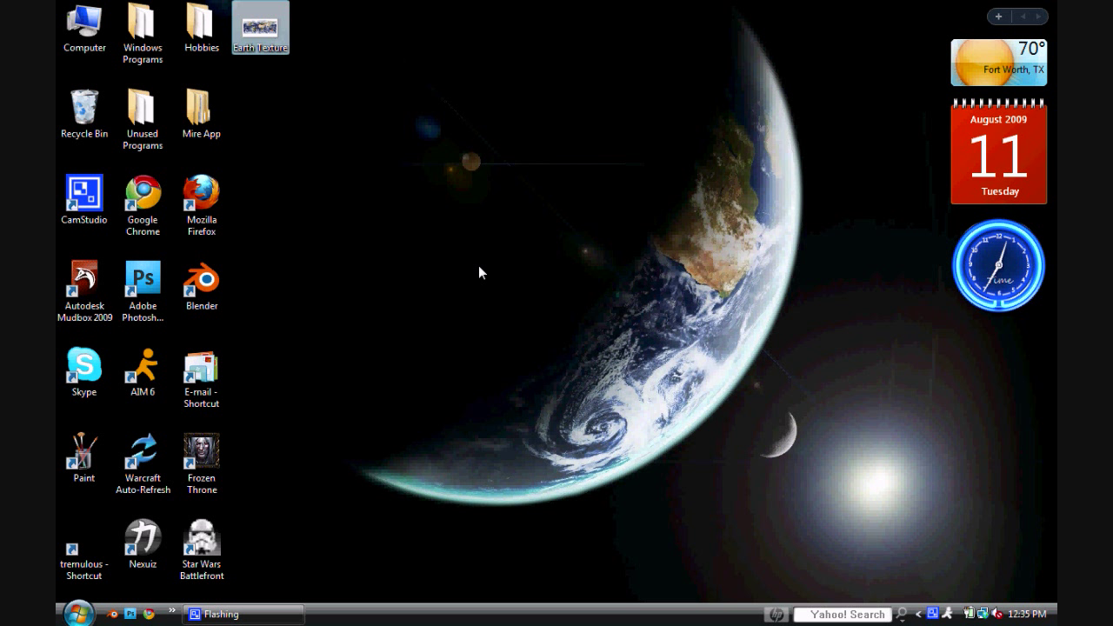
- Preview the Earth Texture map image, then open Earth Texture.jpg in Photoshop CS4
double_click(260, 28)
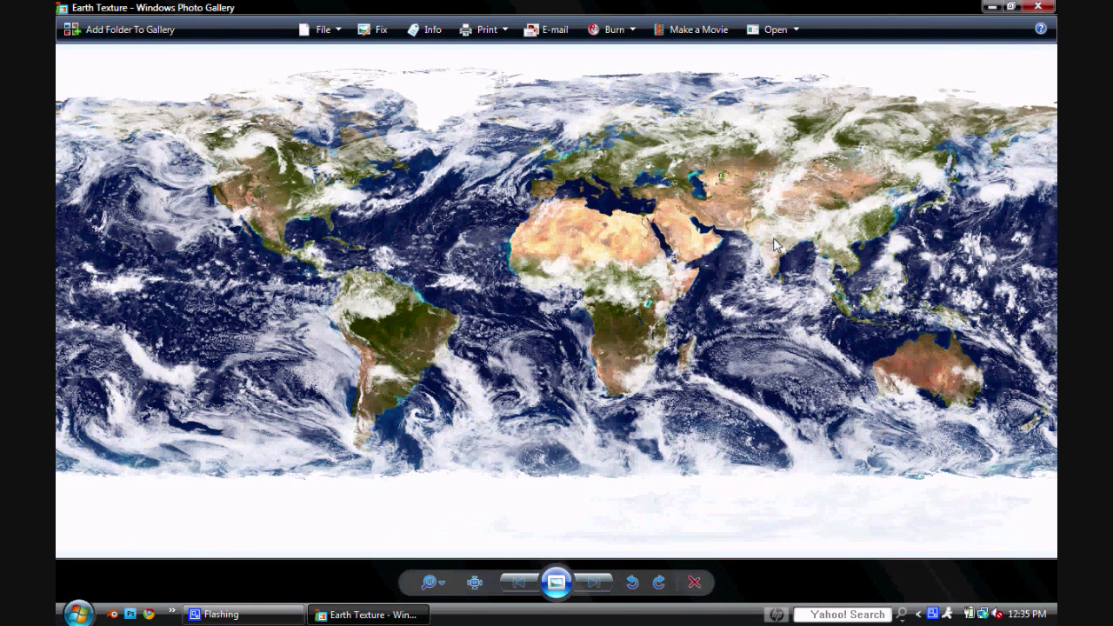
left_click(1026, 7)
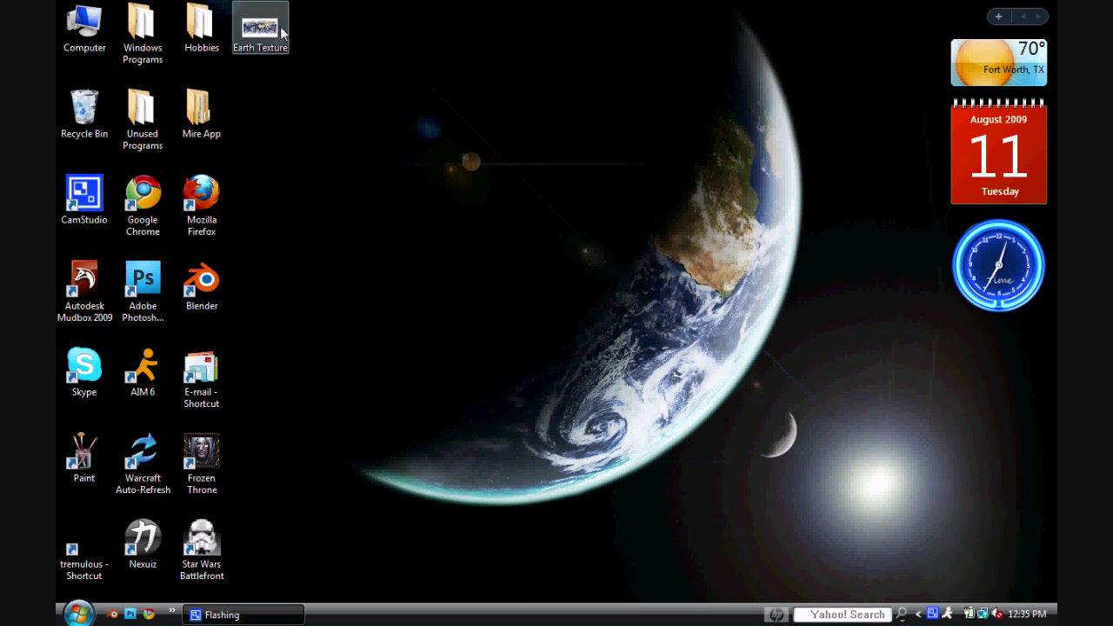
left_click_drag(268, 33, 132, 258)
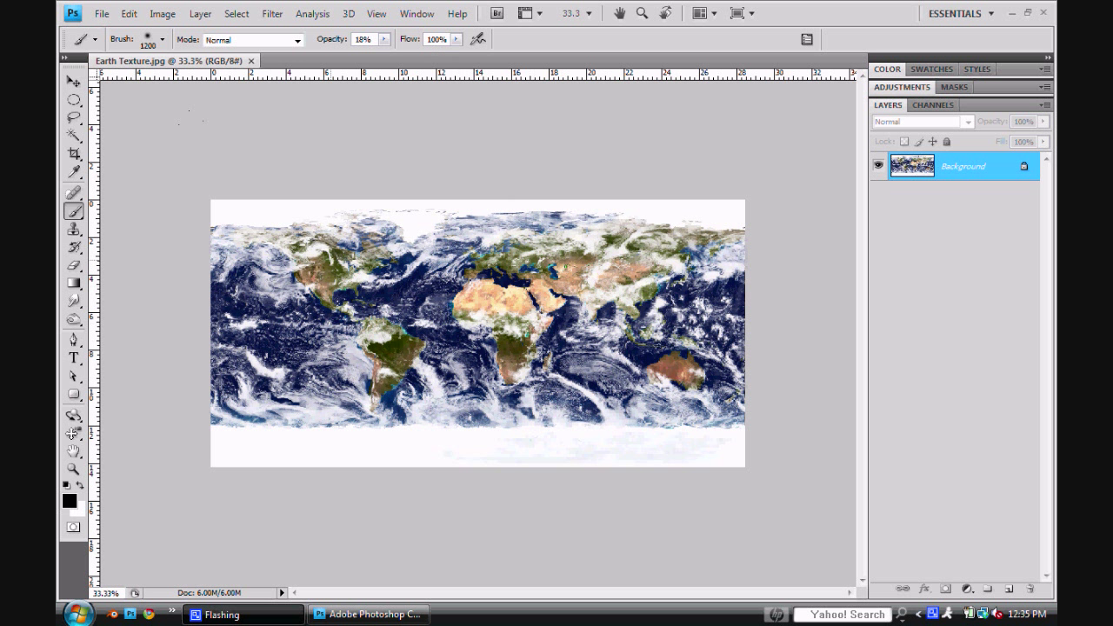
- Create Untitled-1, a blank white document 15 × 10 inches at 300 pixels/inch
left_click(102, 14)
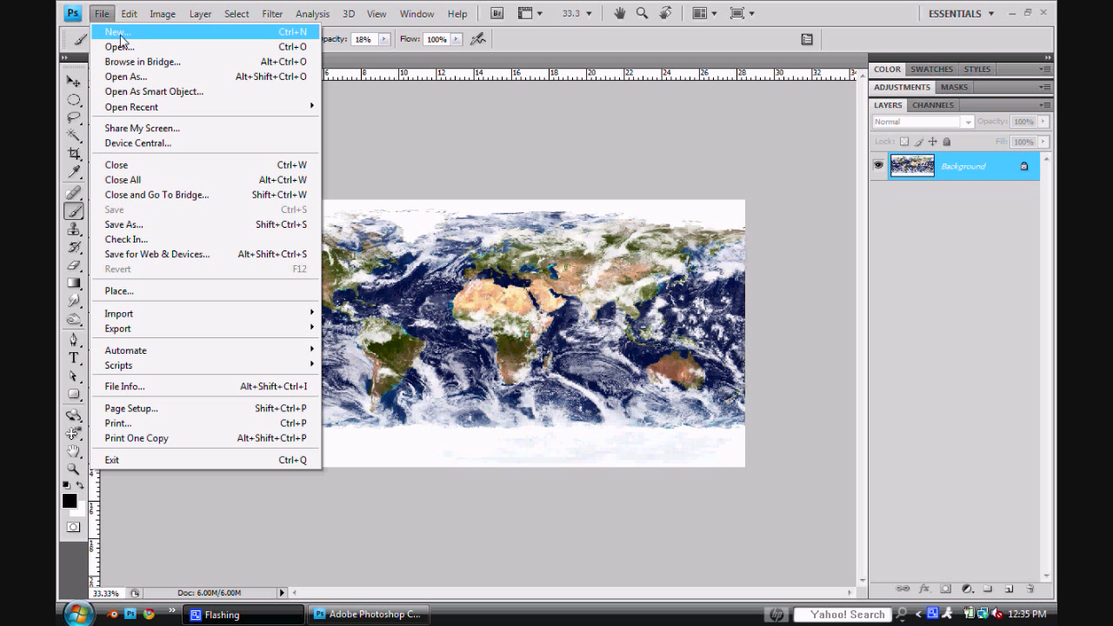
left_click(120, 39)
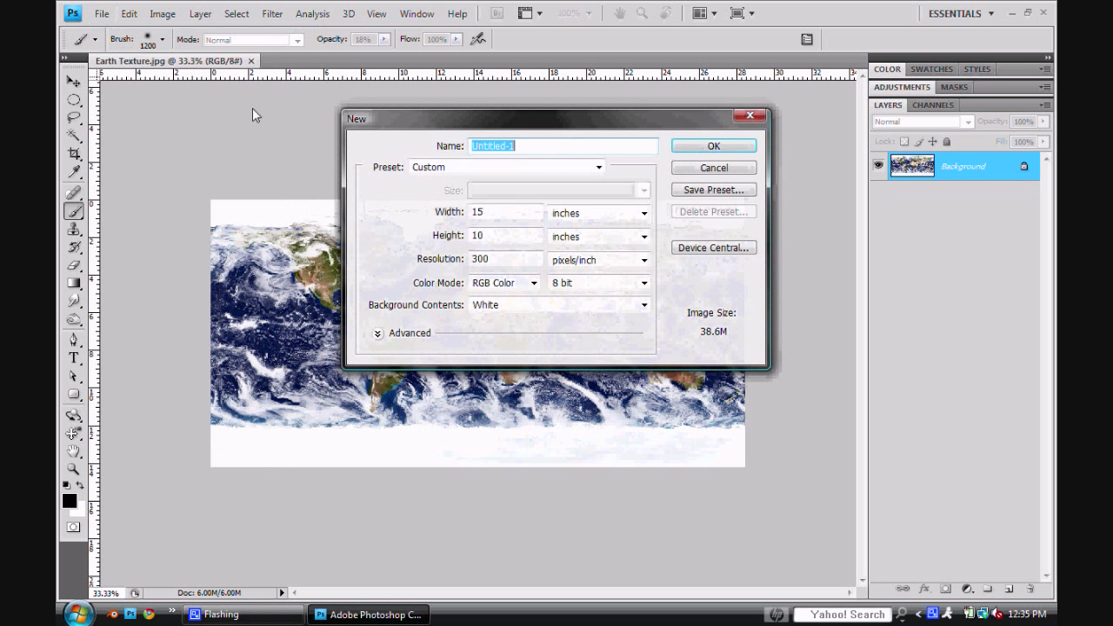
left_click(510, 212)
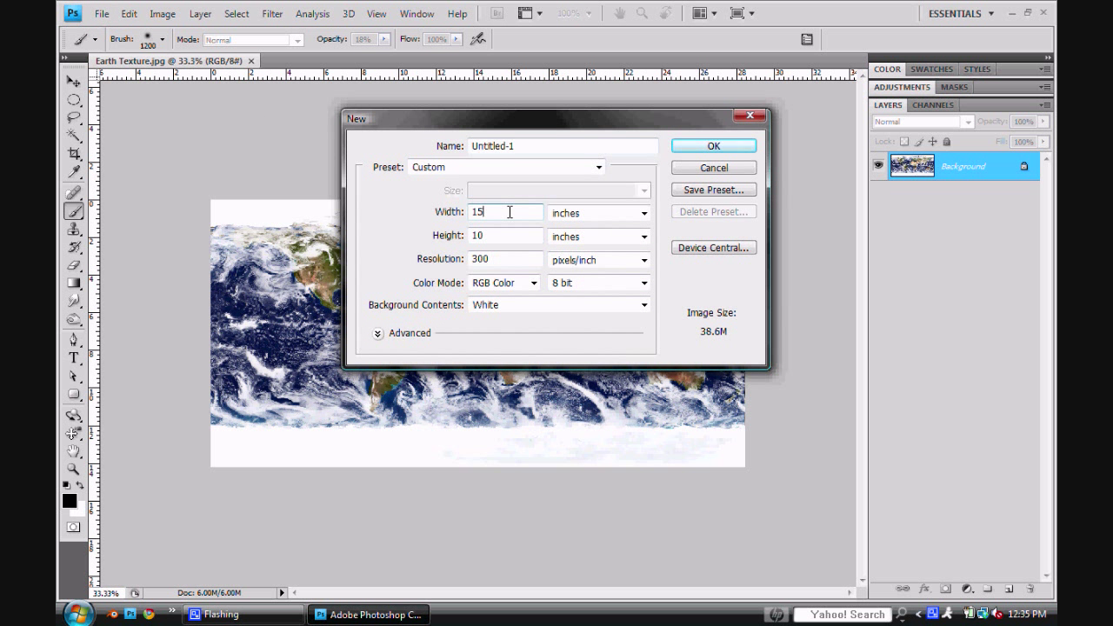
left_click(517, 236)
left_click(525, 259)
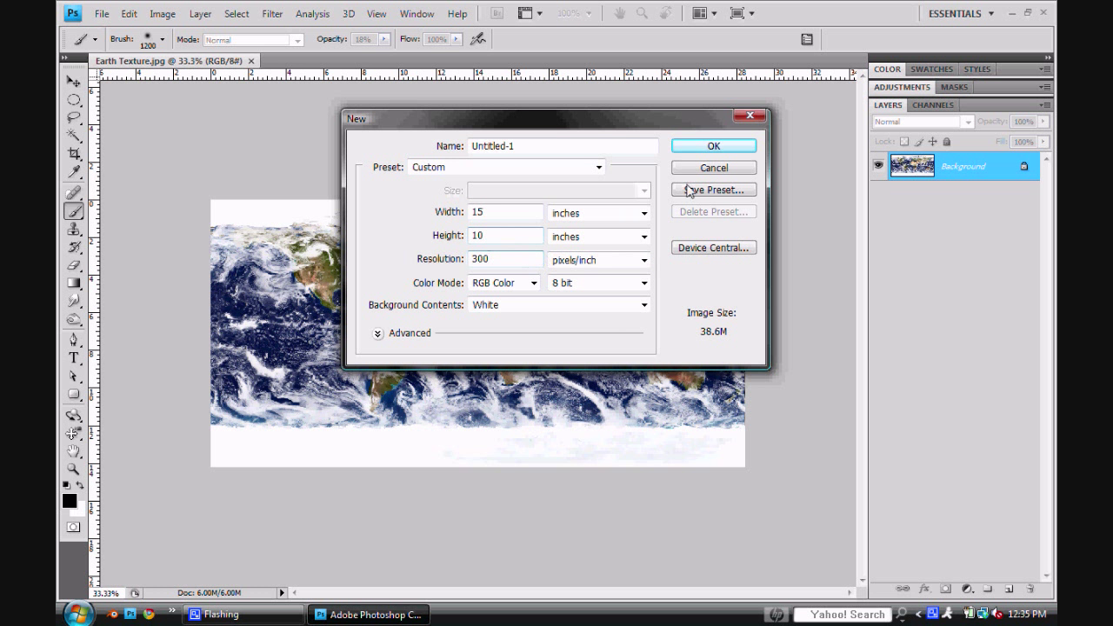
left_click(712, 146)
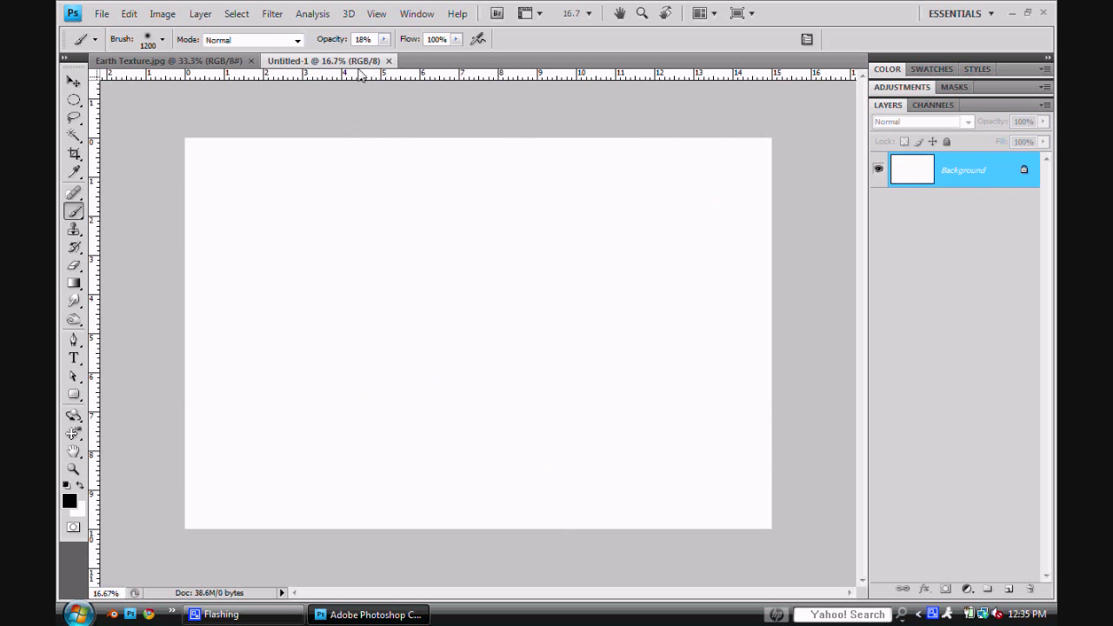
- Copy the Earth Texture map layer into Untitled-1 and close the Earth Texture window
left_click(206, 61)
right_click(205, 59)
left_click(301, 123)
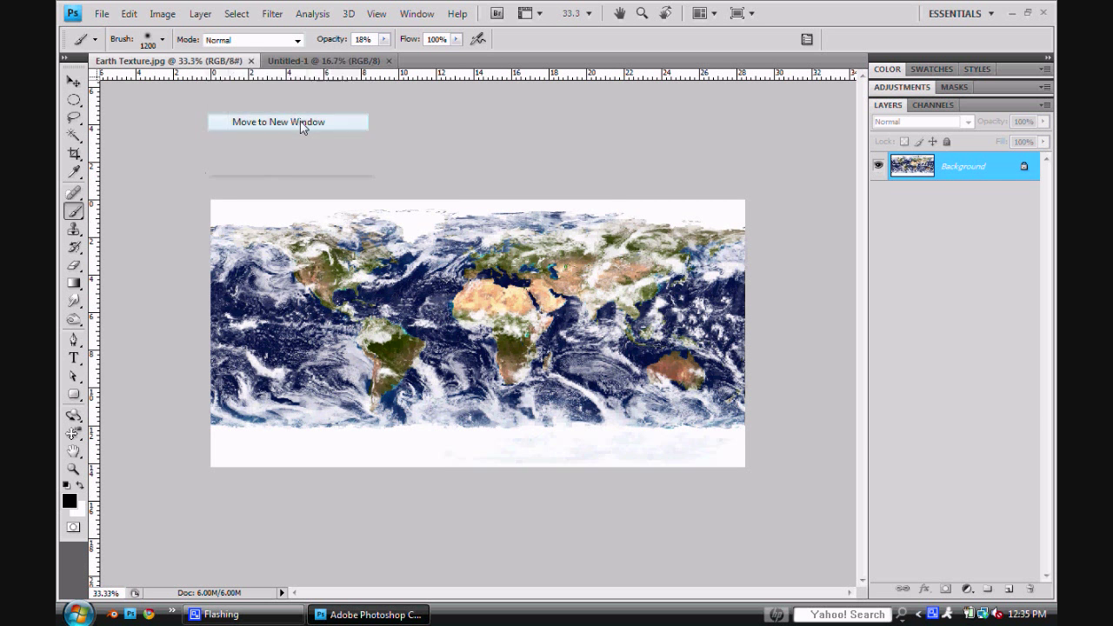
left_click_drag(986, 174, 591, 439)
left_click(639, 78)
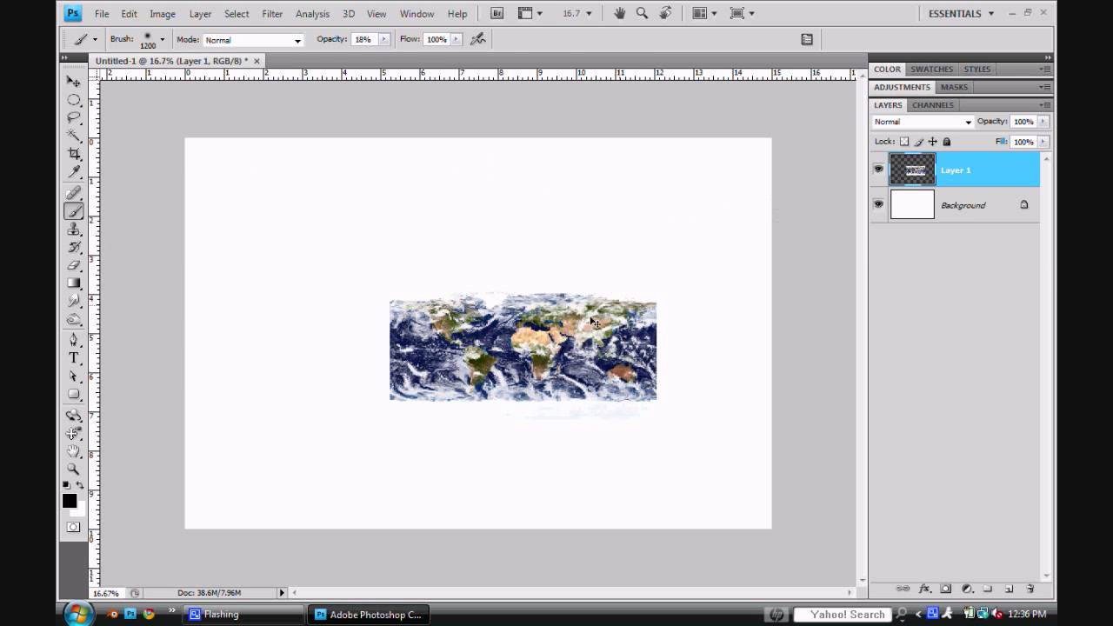
- Scale the map up from about 204% until it spans the whole canvas
key("ctrl+t")
left_click_drag(378, 279, 111, 149)
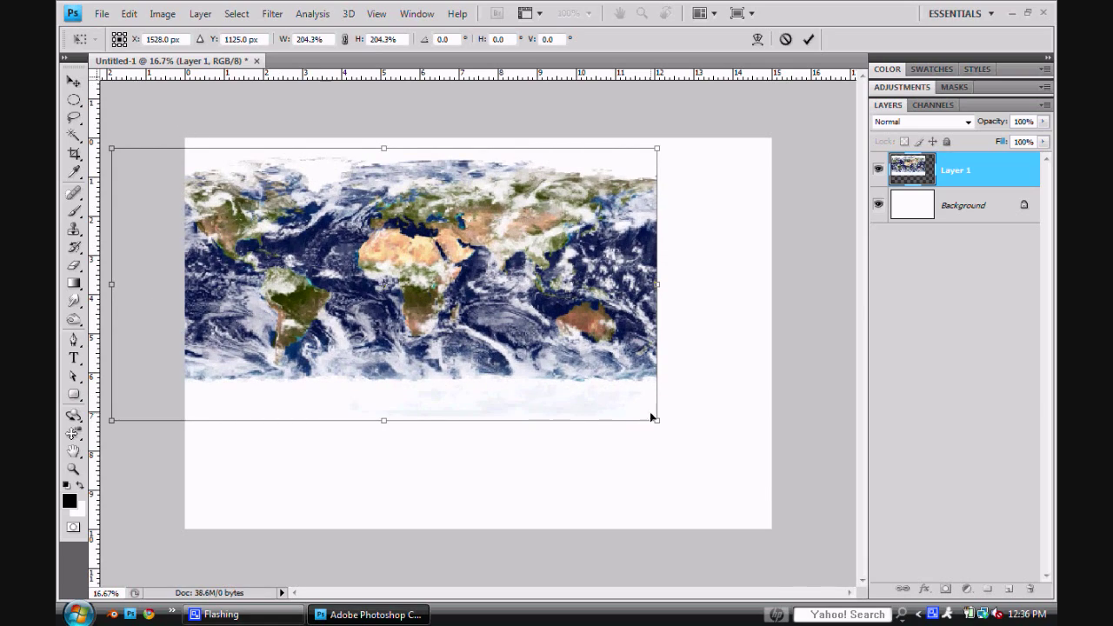
left_click_drag(656, 421, 721, 539)
key("Return")
- Duplicate the map as a hidden Layer 1 copy and select Layer 1
key("b")
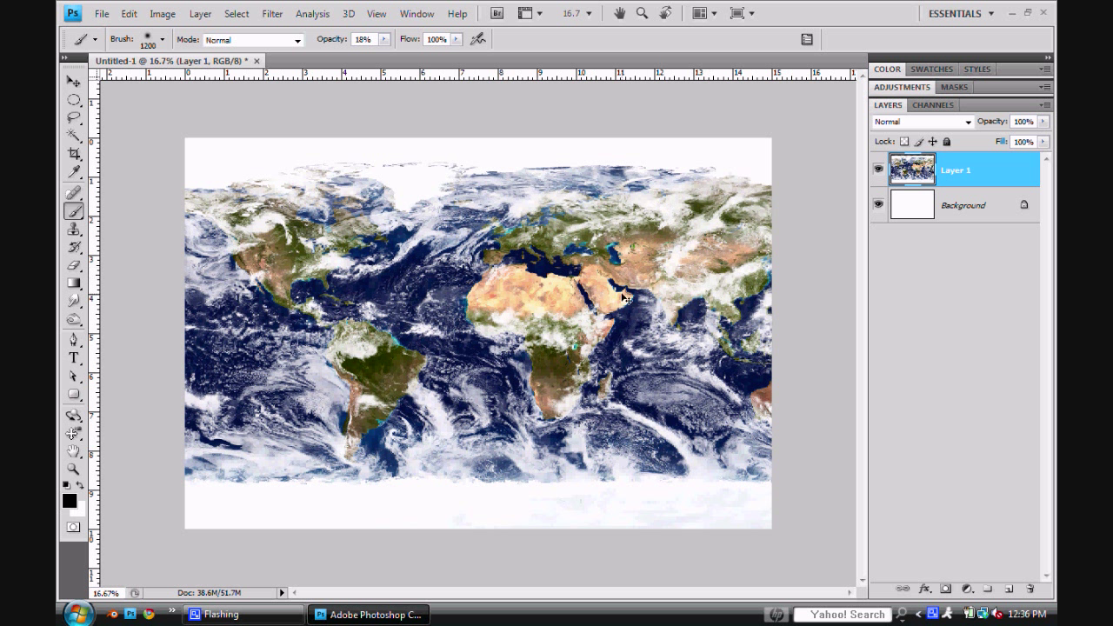
key("ctrl+j")
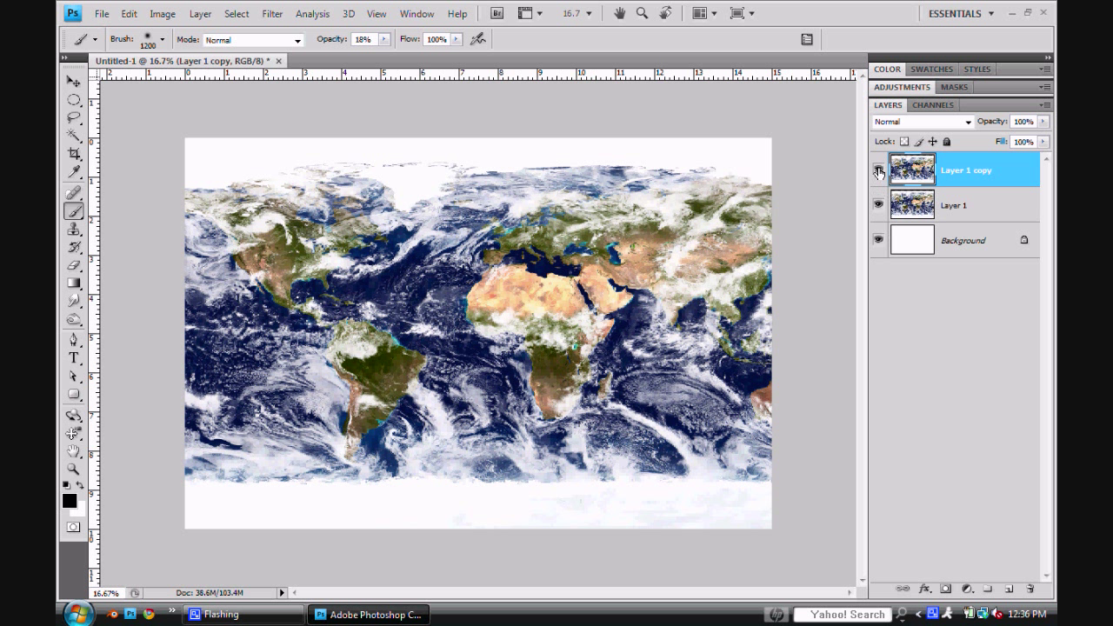
left_click(879, 173)
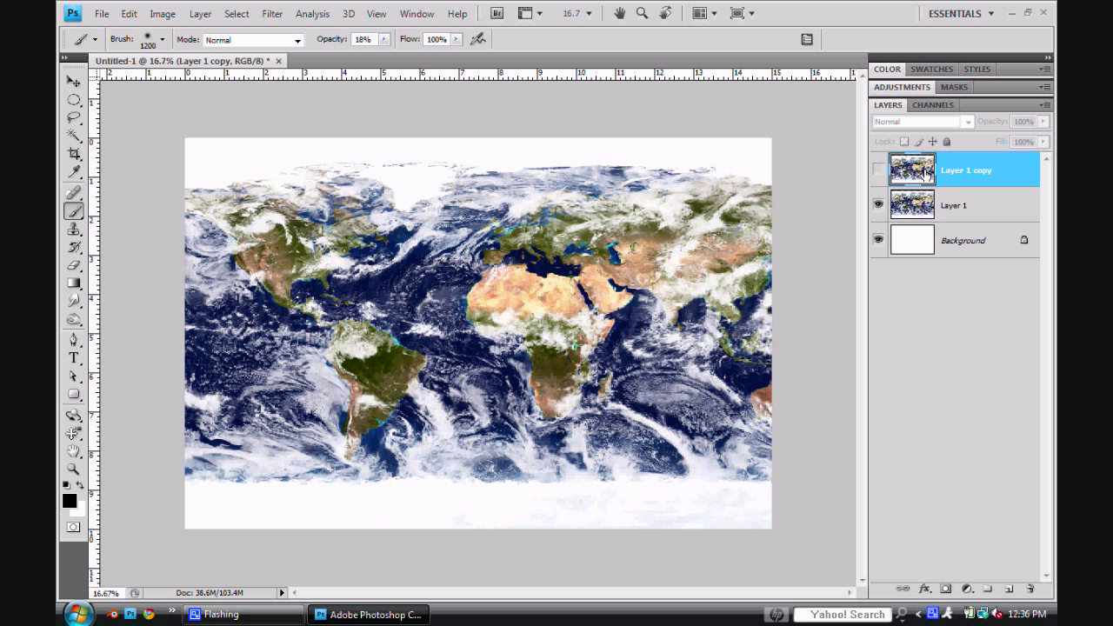
left_click(963, 208)
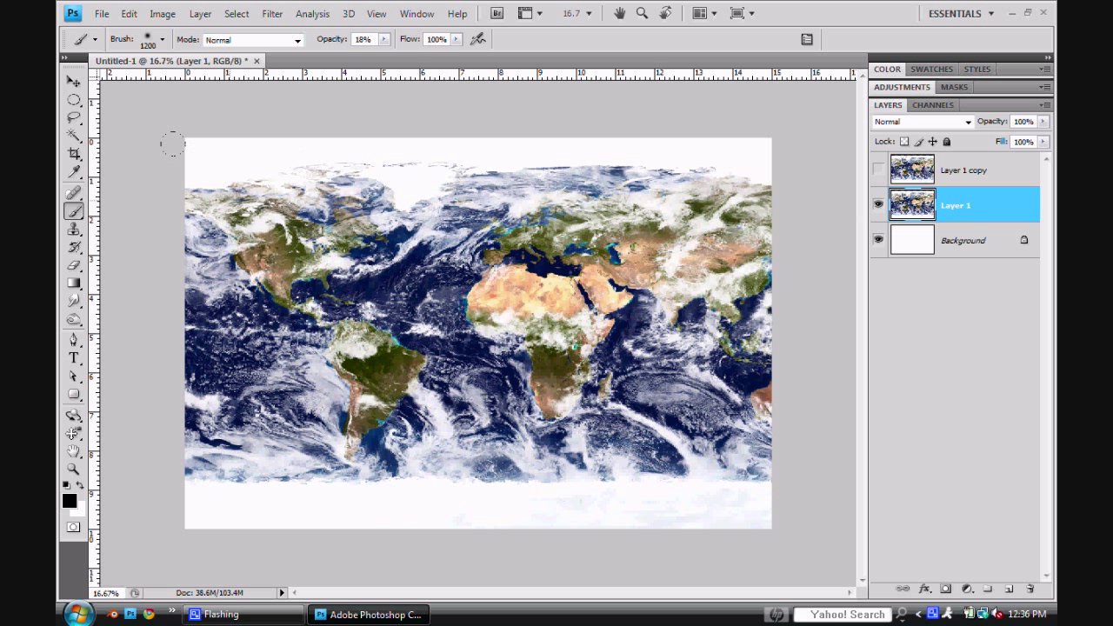
- Copy a circle over Africa and the Atlantic to Layer 2, hiding Layer 1 above it
key("m")
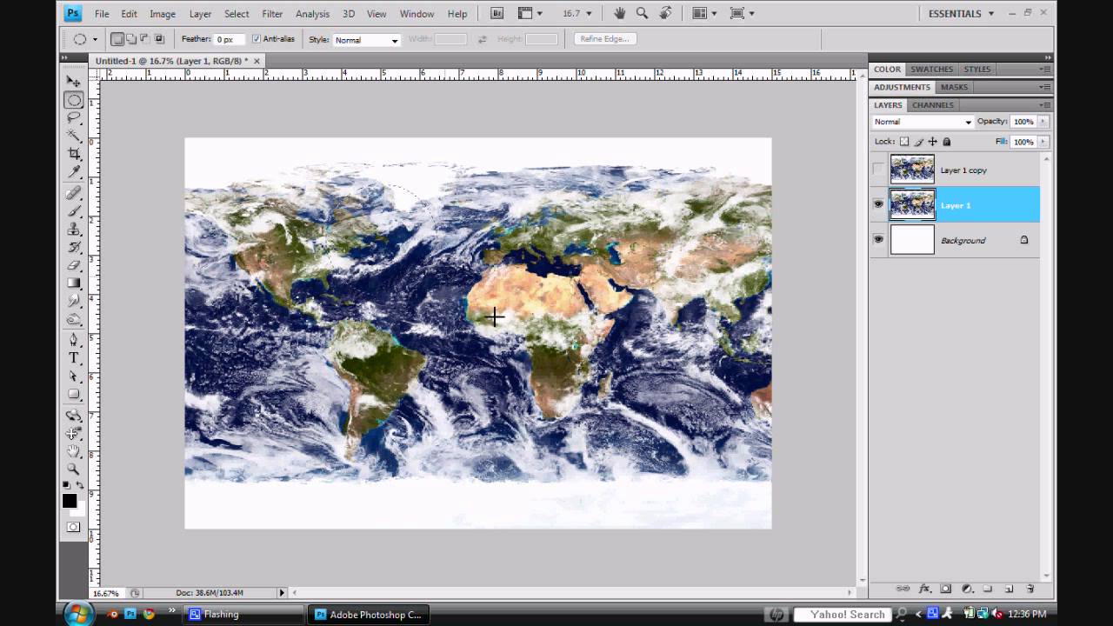
left_click_drag(685, 450, 785, 499)
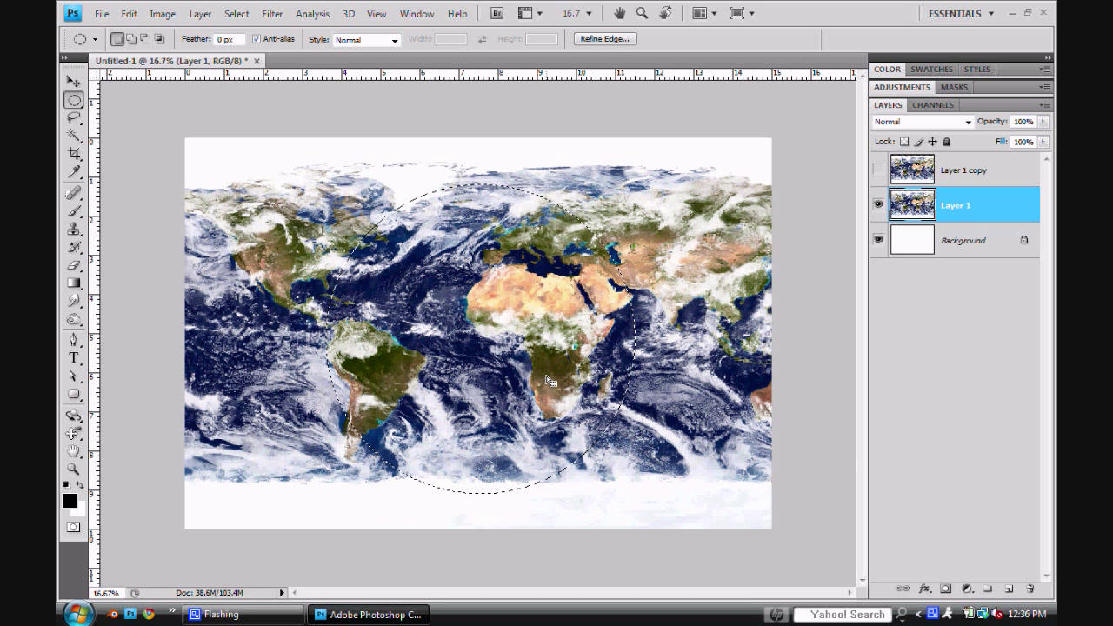
key("ctrl+j")
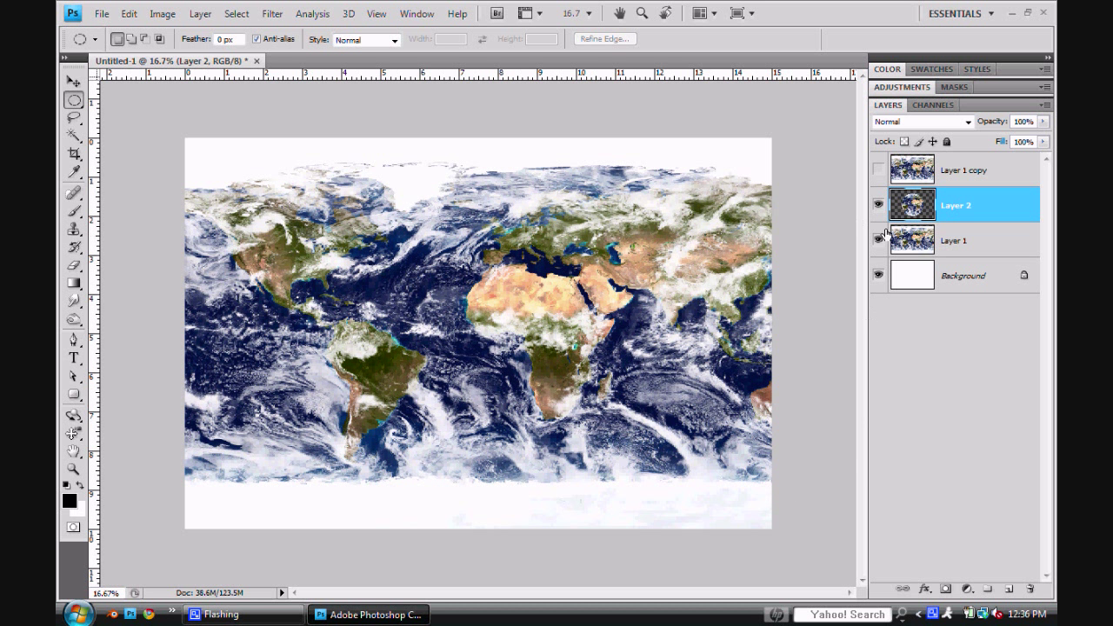
left_click(878, 242)
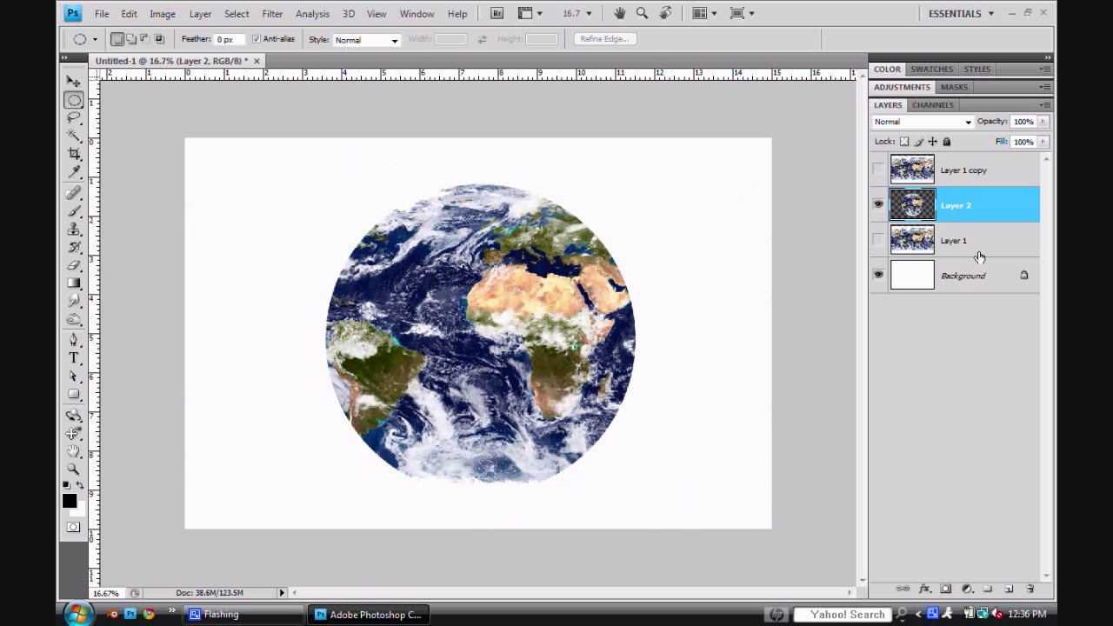
left_click_drag(965, 246, 983, 197)
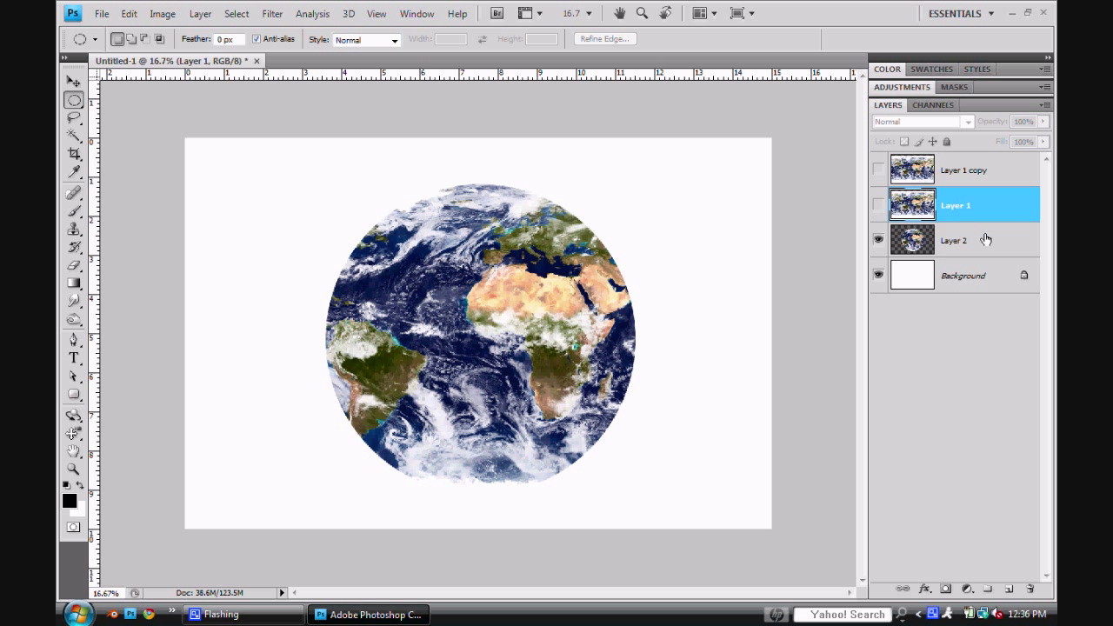
left_click(954, 240)
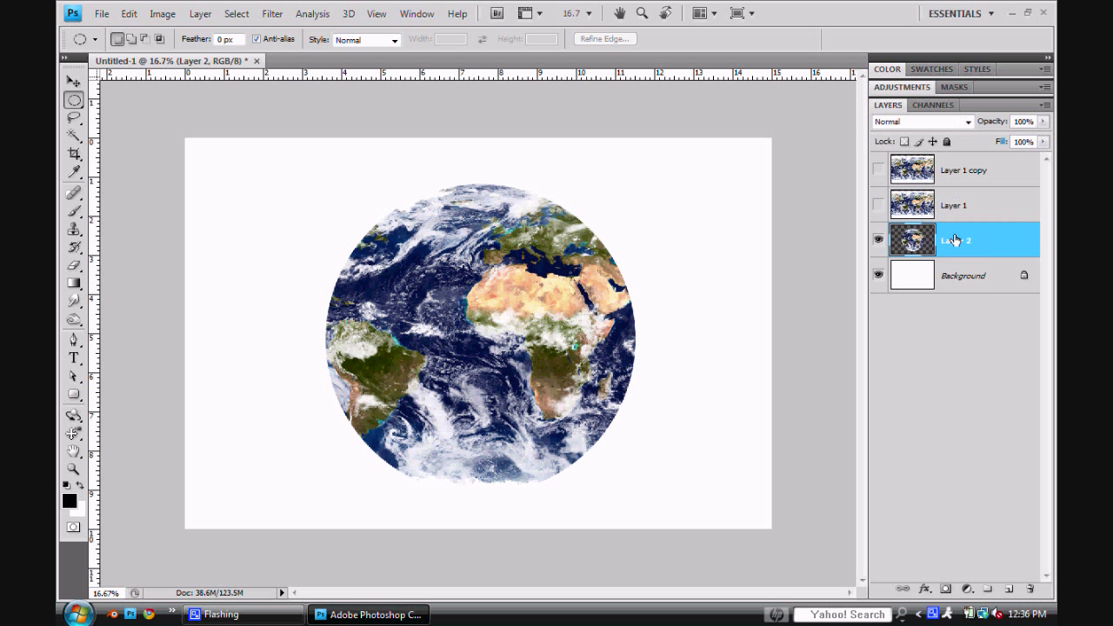
- Fill the Background layer with the black foreground colour, then reselect the Layer 2 globe
left_click(952, 284)
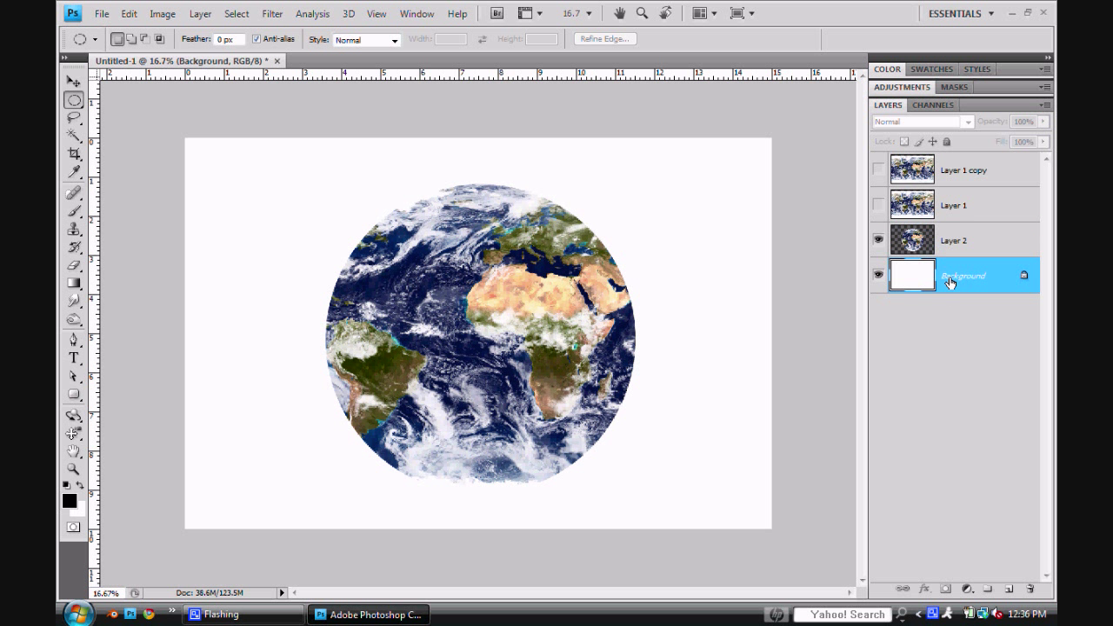
key("alt+BackSpace")
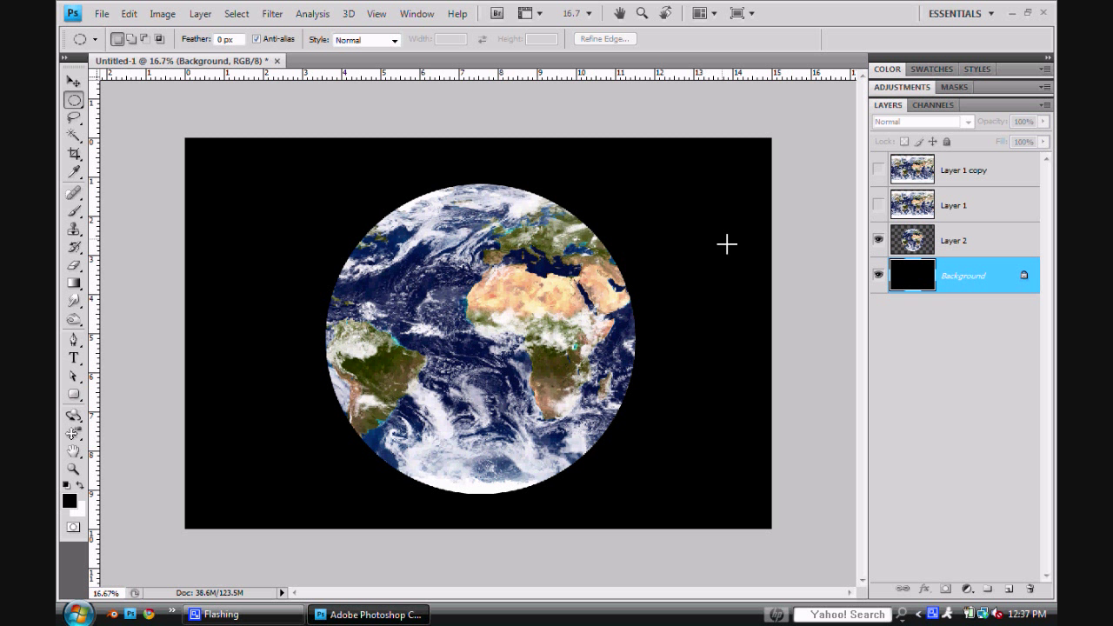
left_click(979, 242)
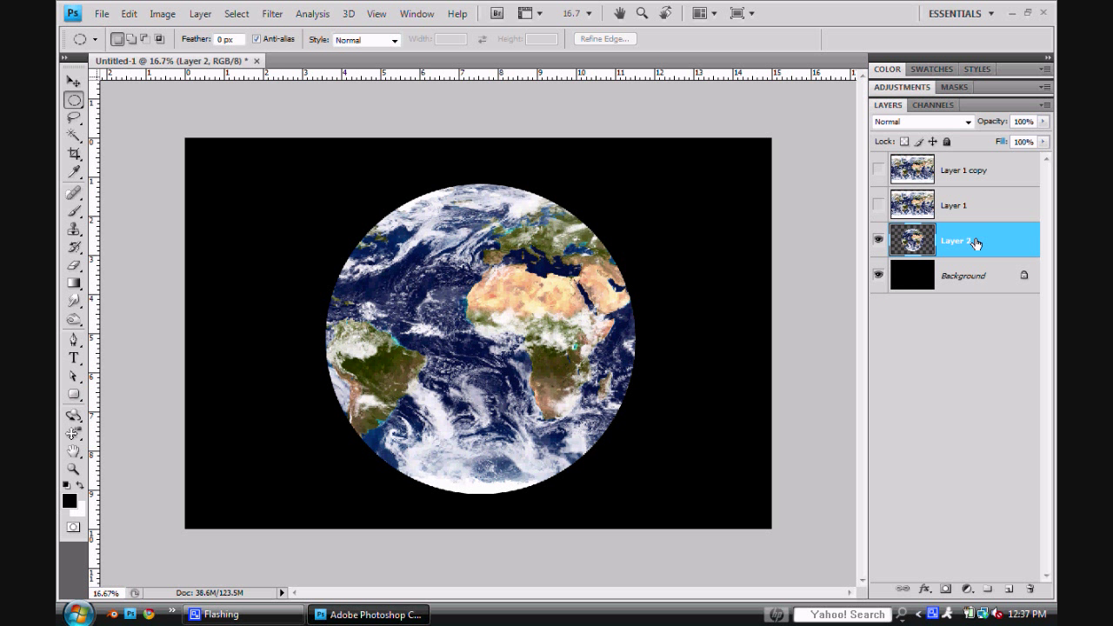
- Duplicate the globe layer, name the copy Earth and Layer 2 Shading, and hide Earth
key("ctrl+j")
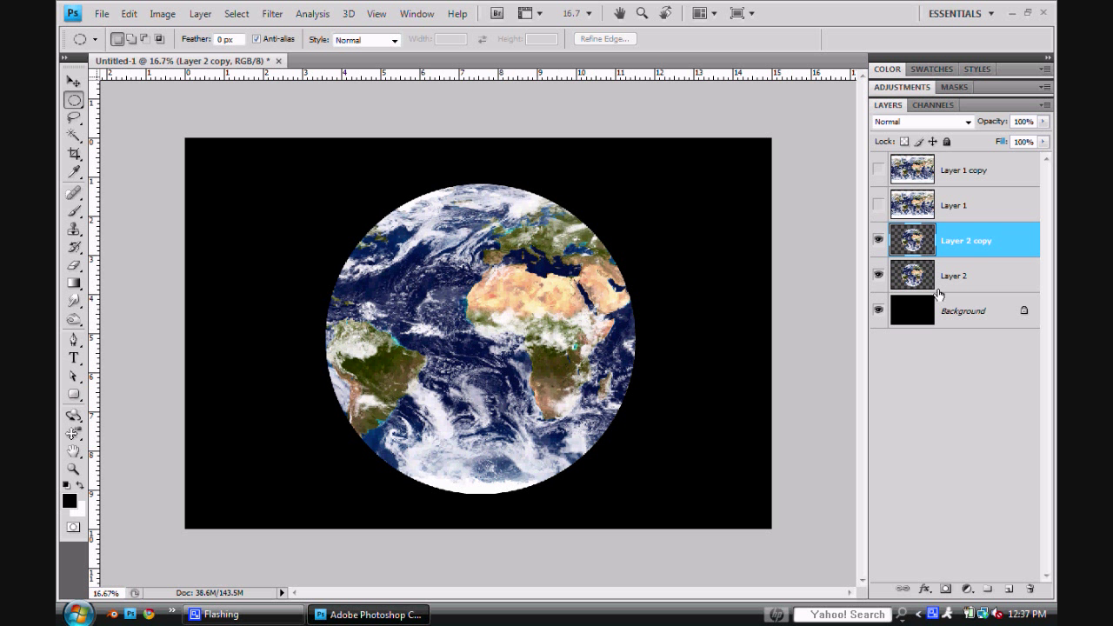
double_click(978, 241)
type("Earth")
key("Return")
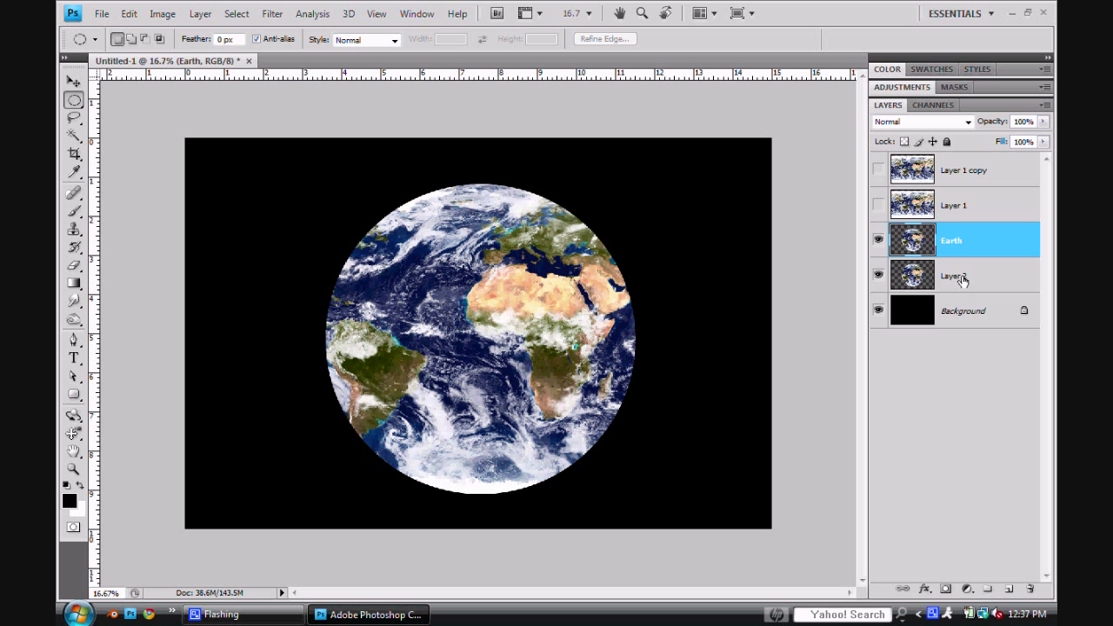
double_click(960, 275)
key("BackSpace")
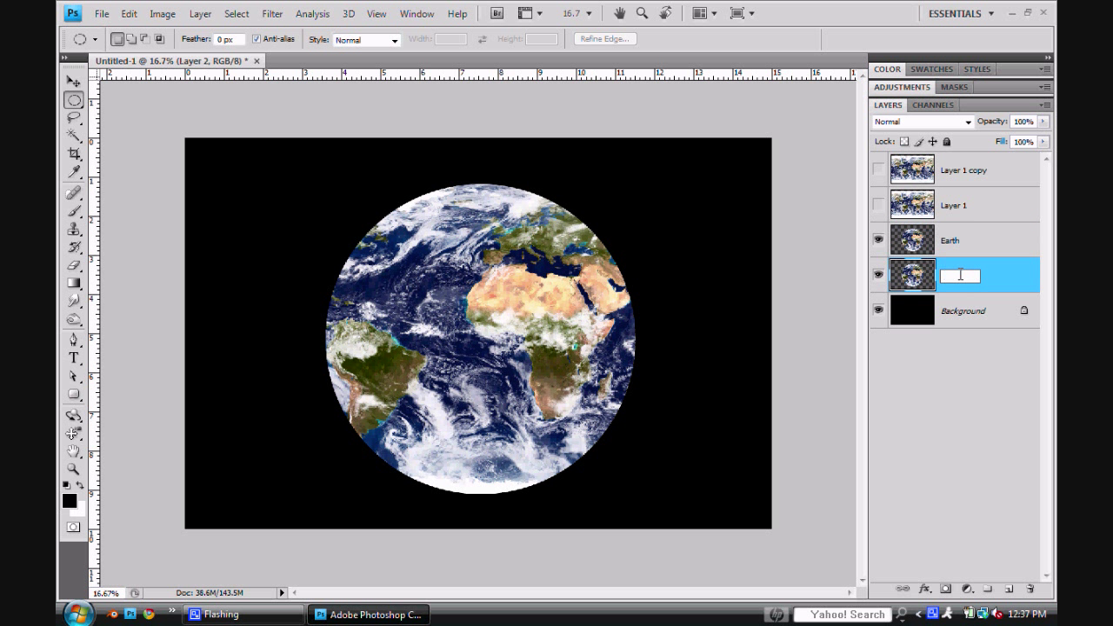
type("Shading")
key("Return")
left_click(878, 240)
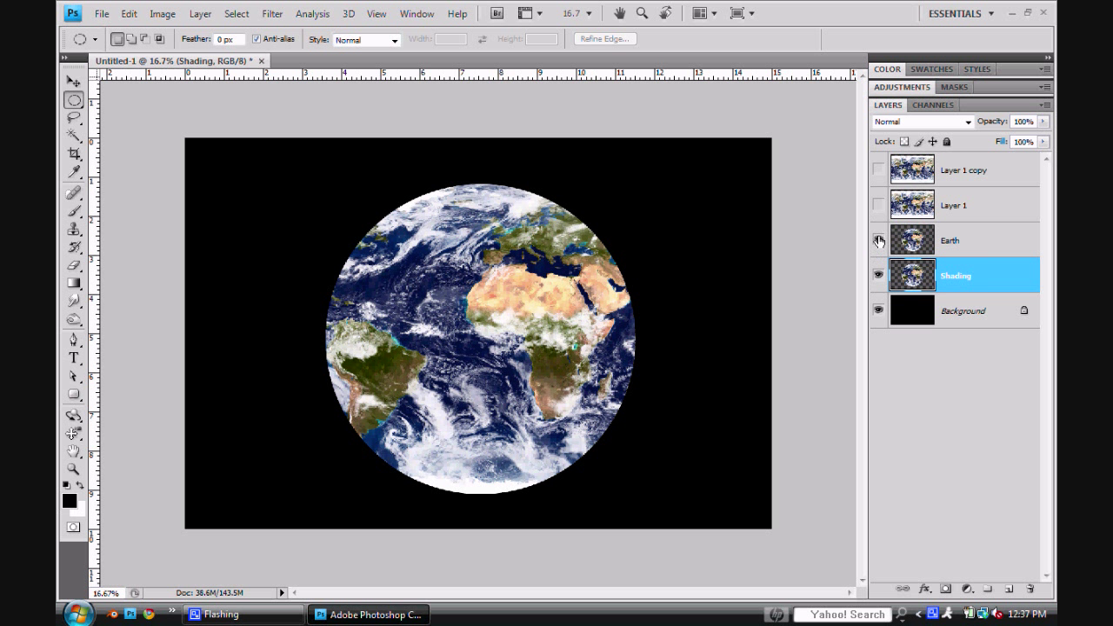
- Load the Shading disc as a selection and fill it with black at 100% brush opacity
left_click(920, 284, "ctrl")
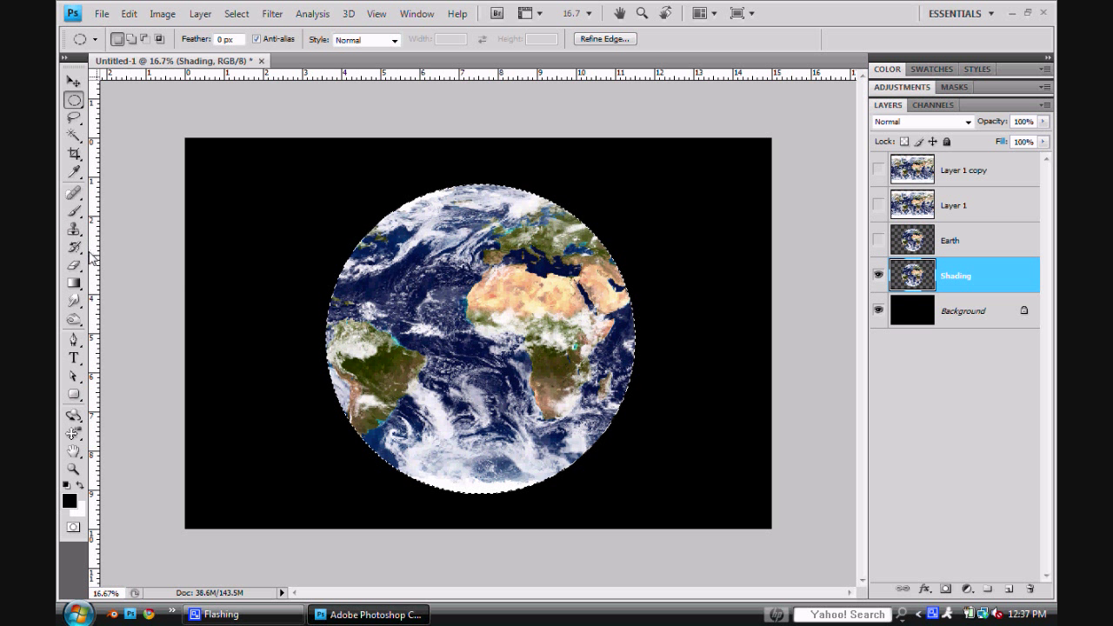
left_click(74, 210)
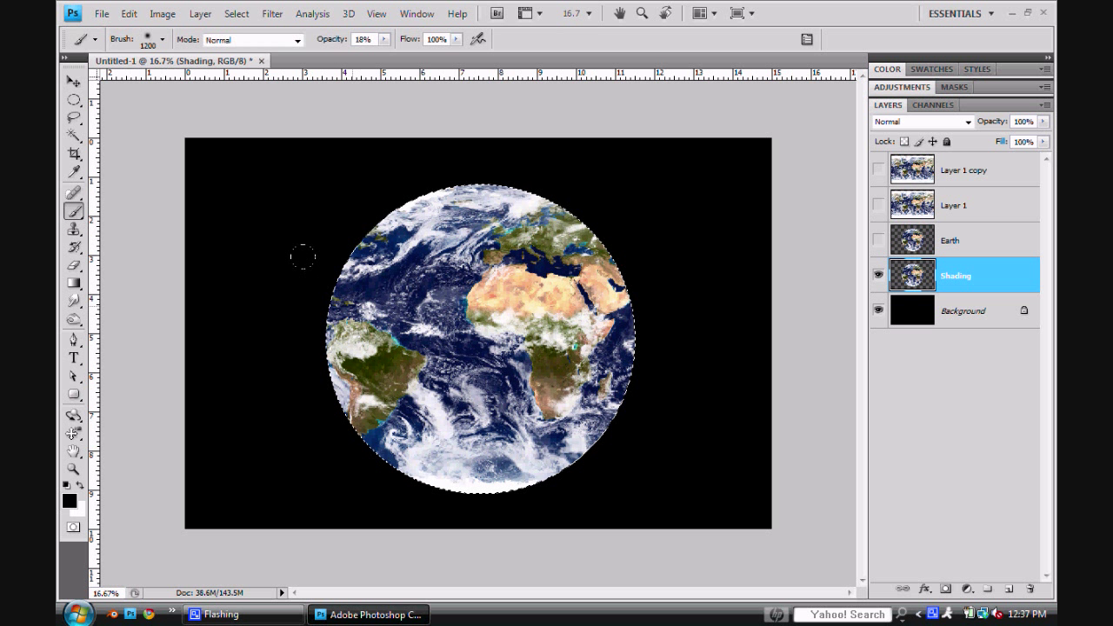
key("bracketright")
key("bracketright")
key("bracketright")
key("bracketright")
key("bracketright")
key("bracketright")
key("bracketright")
left_click_drag(383, 39, 457, 52)
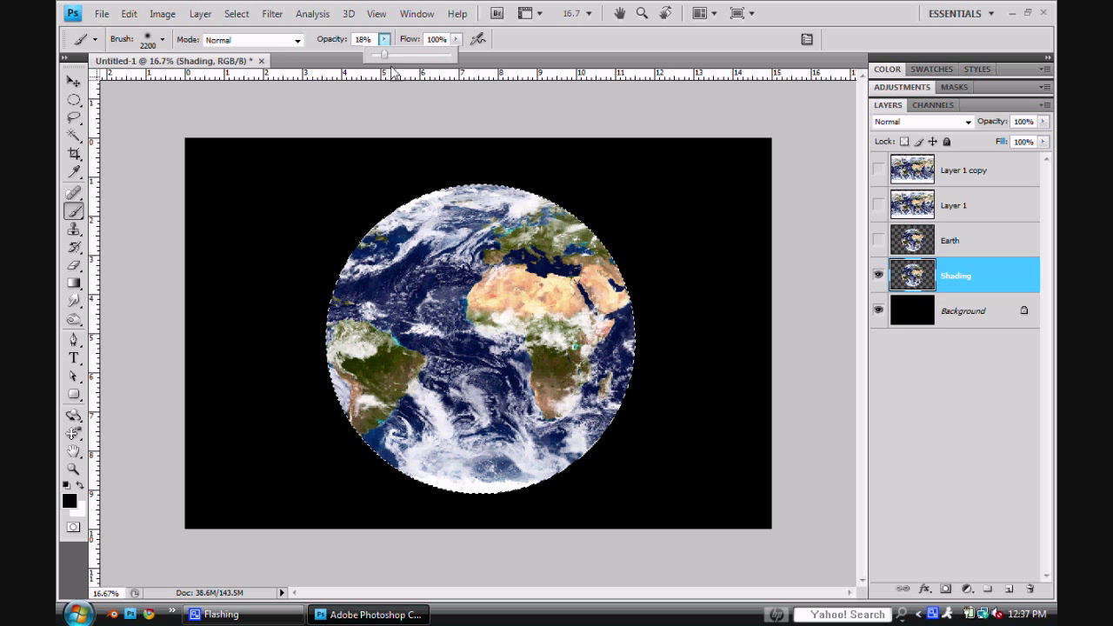
left_click(161, 39)
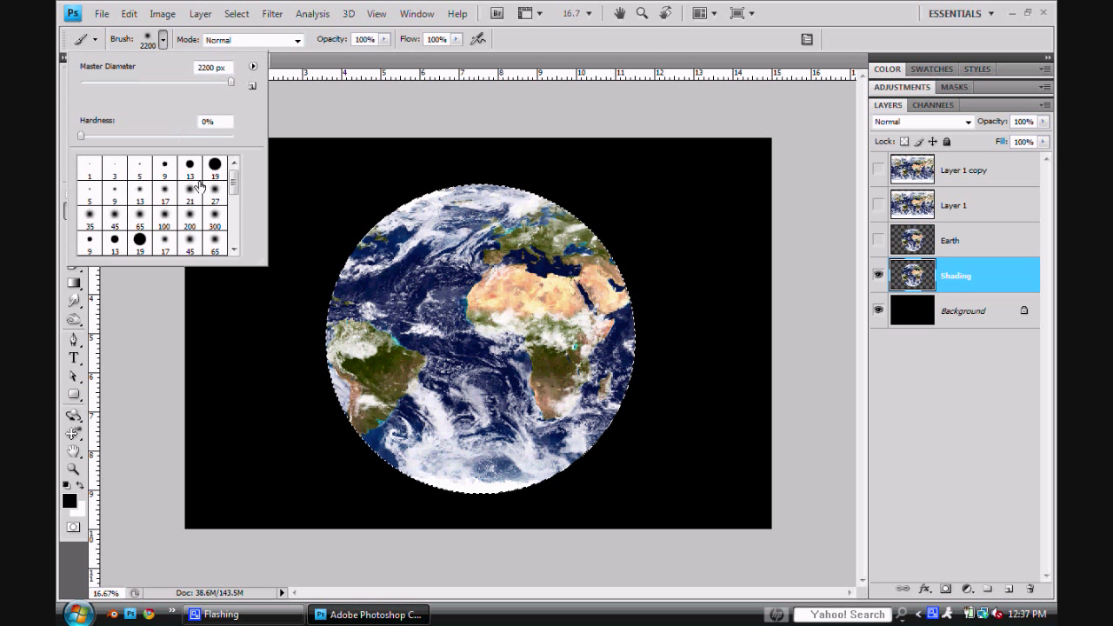
double_click(216, 167)
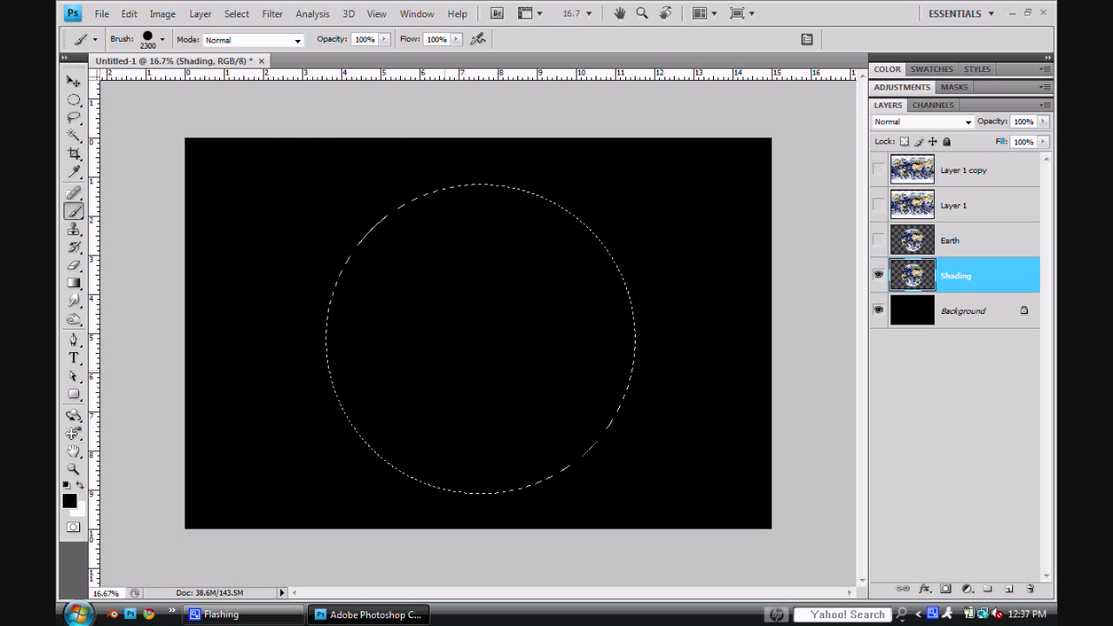
key("alt+BackSpace")
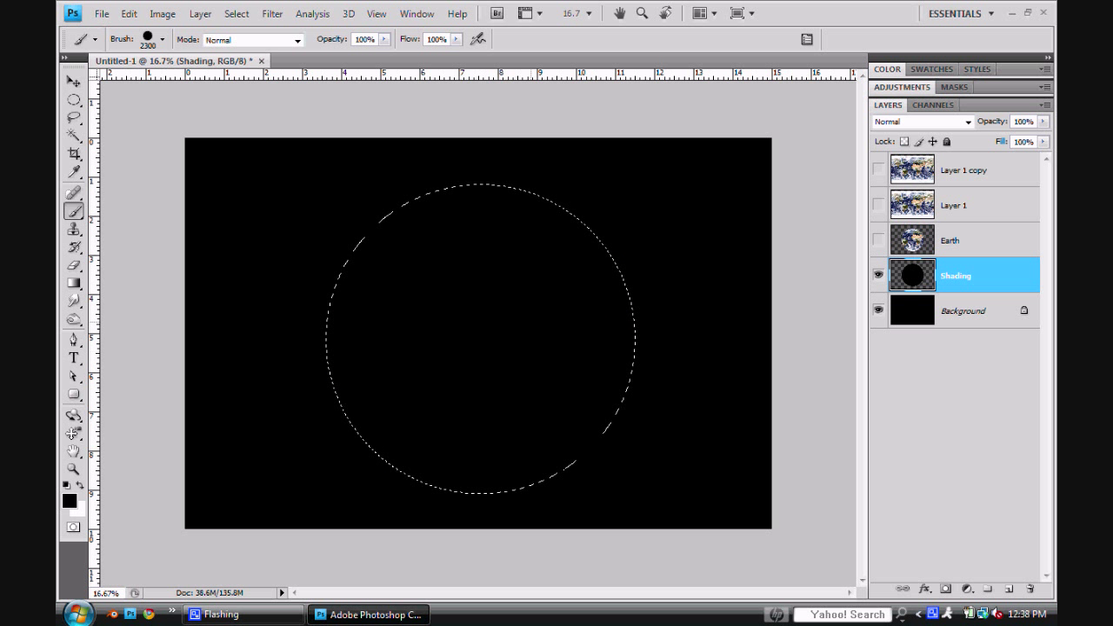
- Switch to an enlarged 27 px brush and make the Earth layer visible again
left_click(162, 39)
double_click(215, 193)
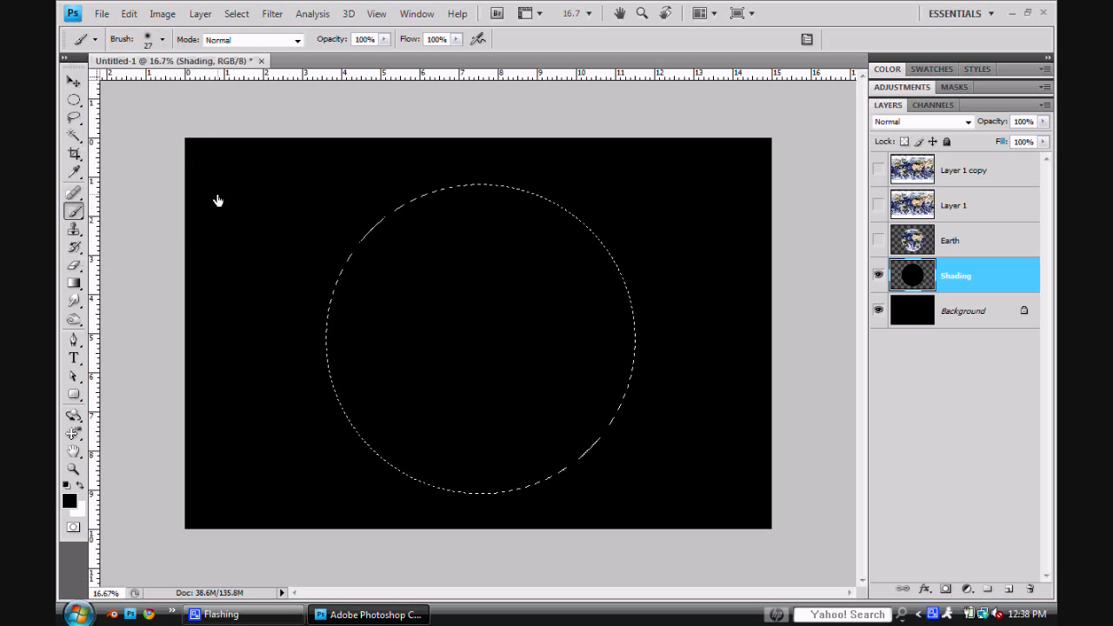
key("bracketright")
key("bracketright")
key("bracketright")
key("bracketright")
key("bracketright")
key("bracketright")
key("bracketright")
key("bracketright")
key("bracketright")
key("bracketright")
key("bracketright")
key("bracketright")
key("bracketright")
key("bracketright")
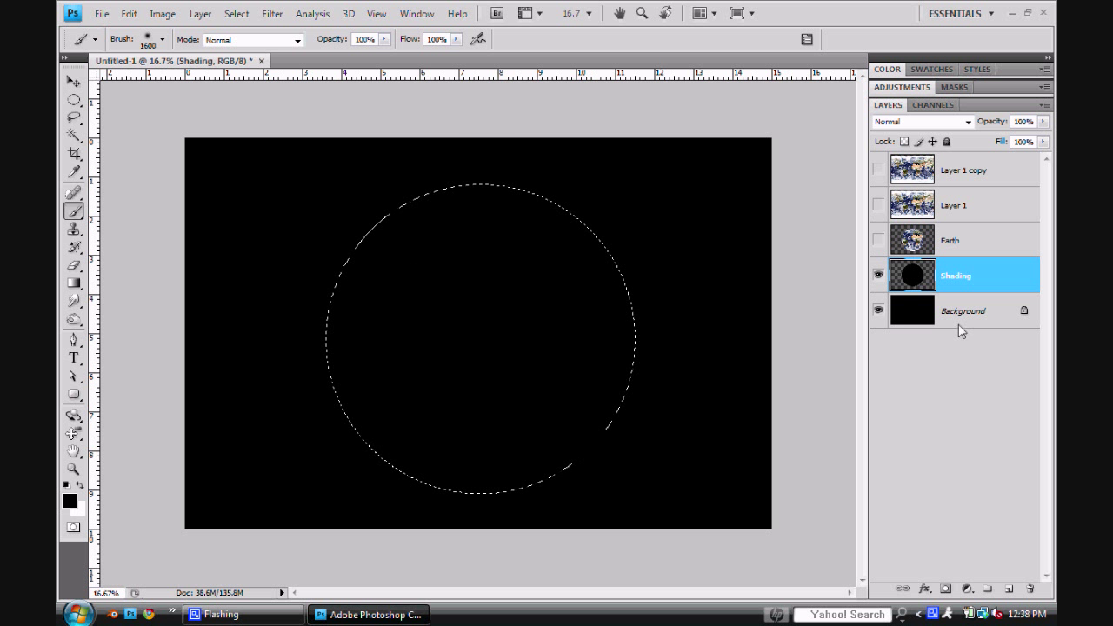
left_click(878, 241)
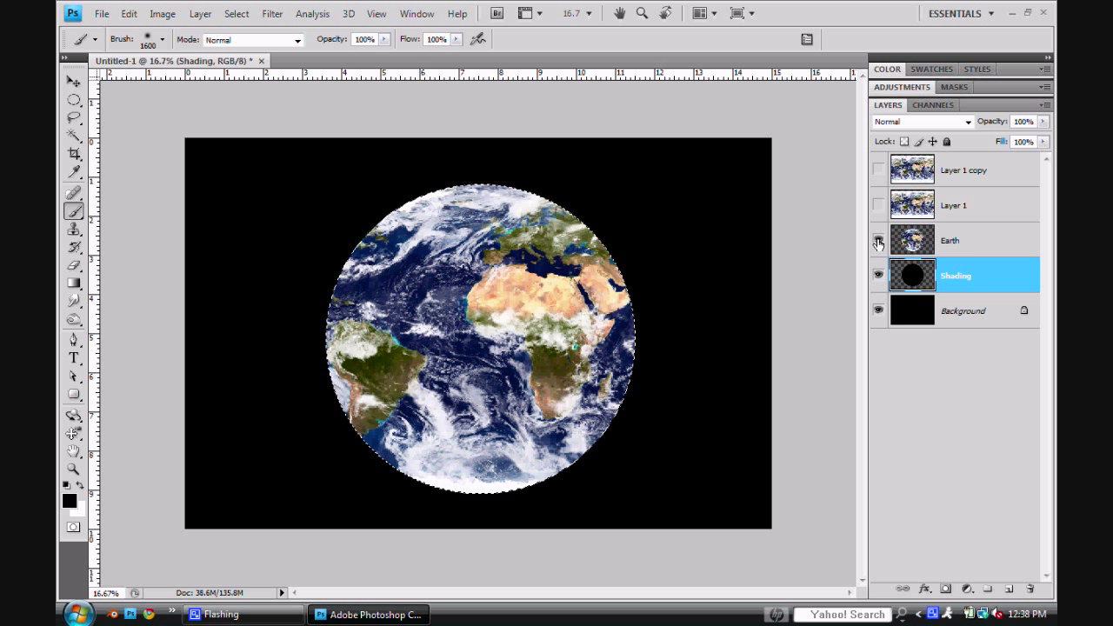
- Hide the Earth layer and fill the Shading disc selection with white
left_click(878, 241)
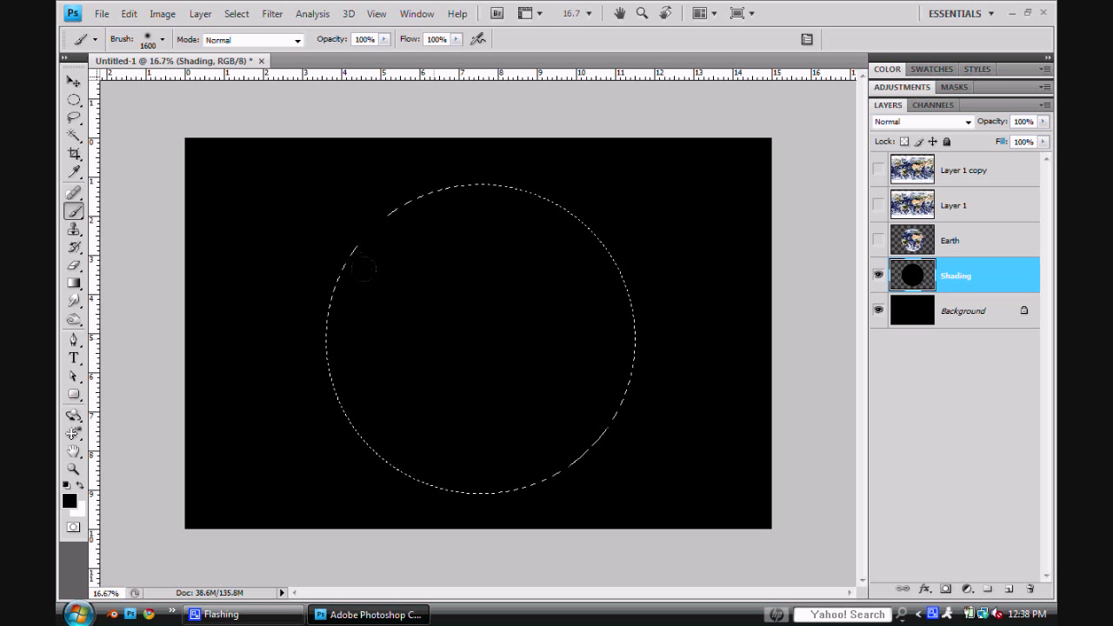
key("ctrl+BackSpace")
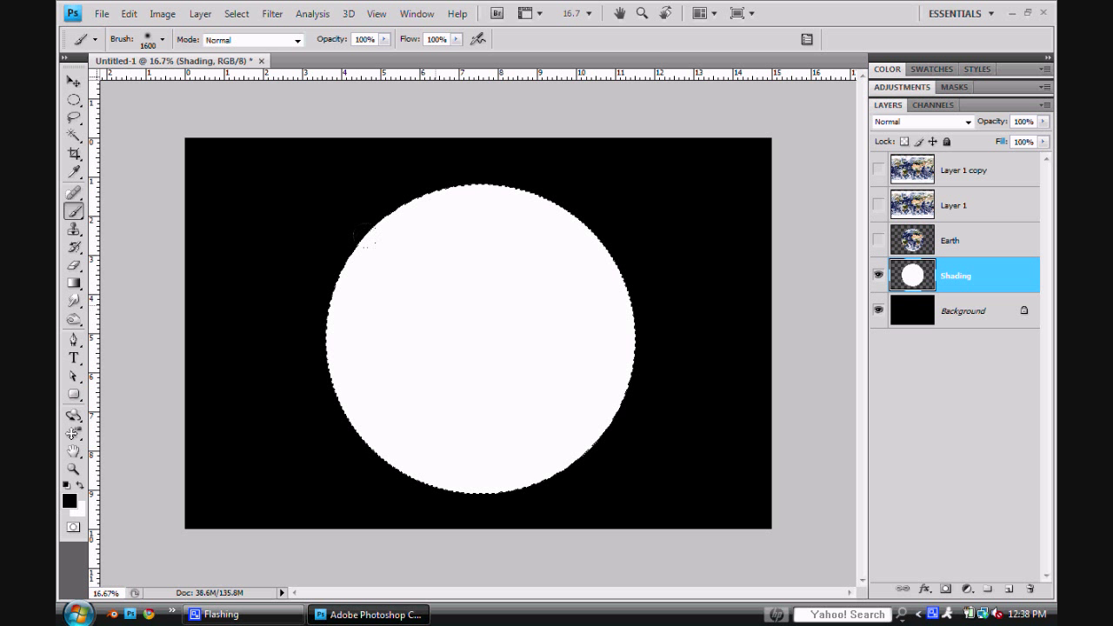
- Draw a radial gradient across the white disc, light upper left to dark lower right
left_click(76, 285)
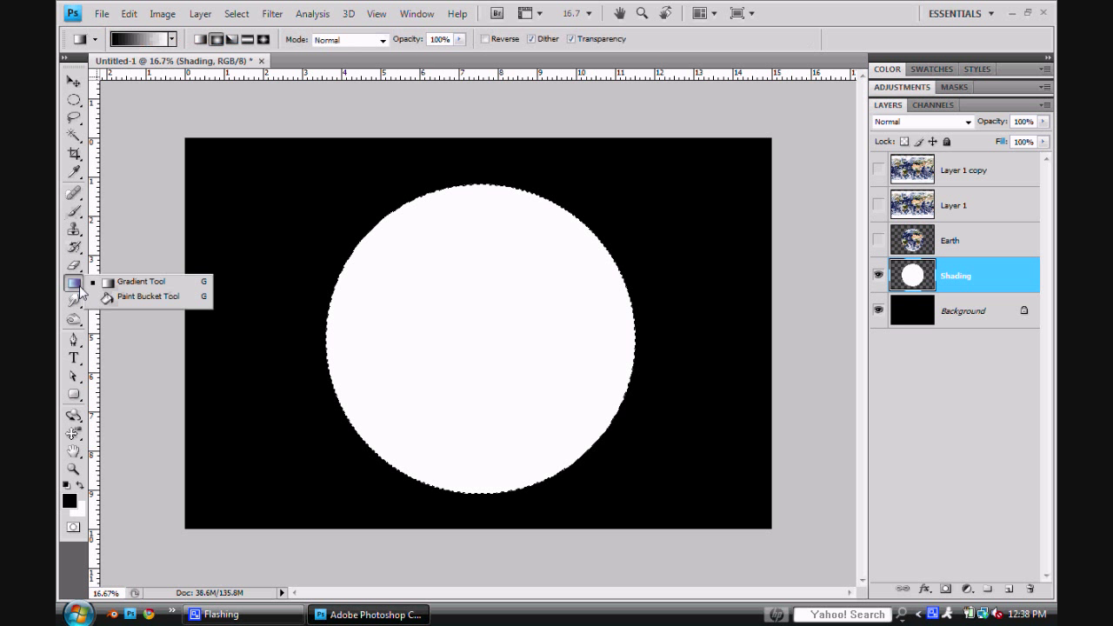
left_click(143, 283)
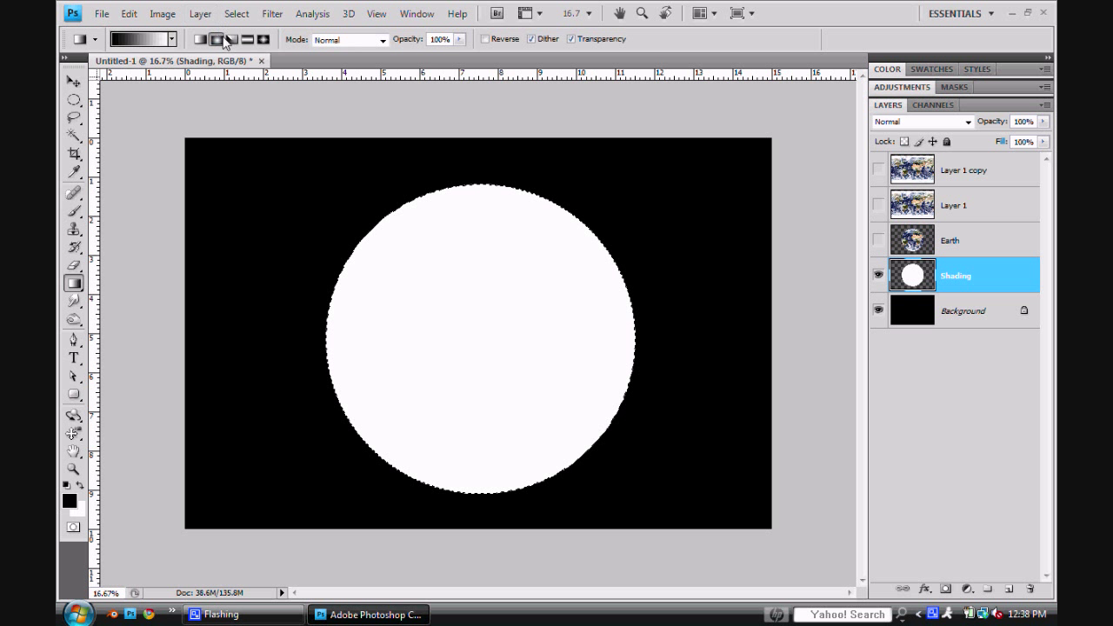
left_click(222, 41)
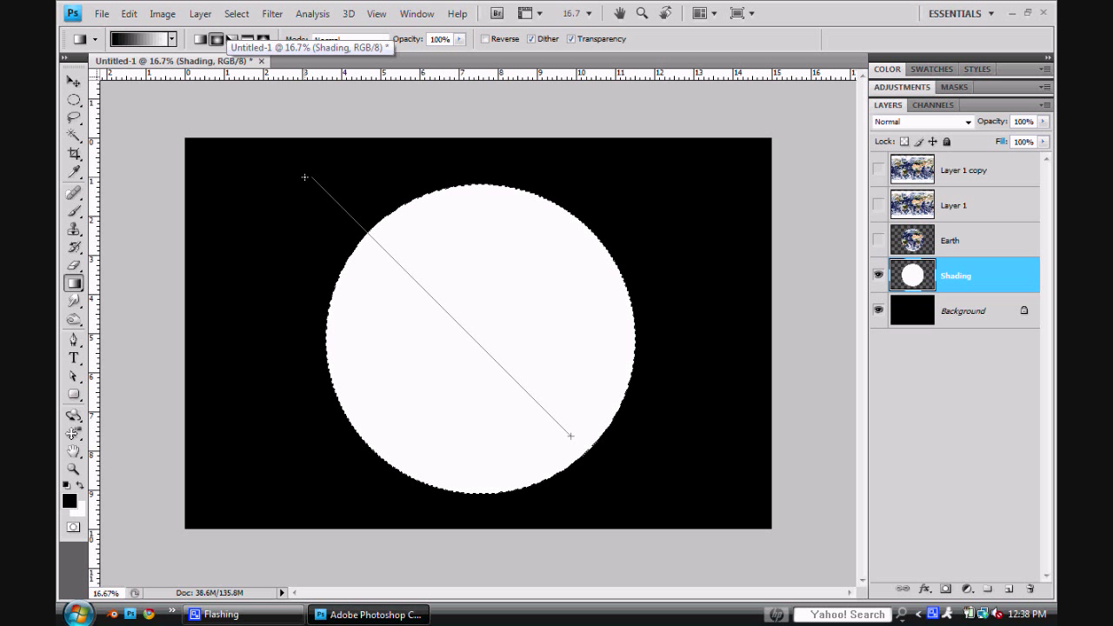
left_click_drag(304, 176, 304, 176)
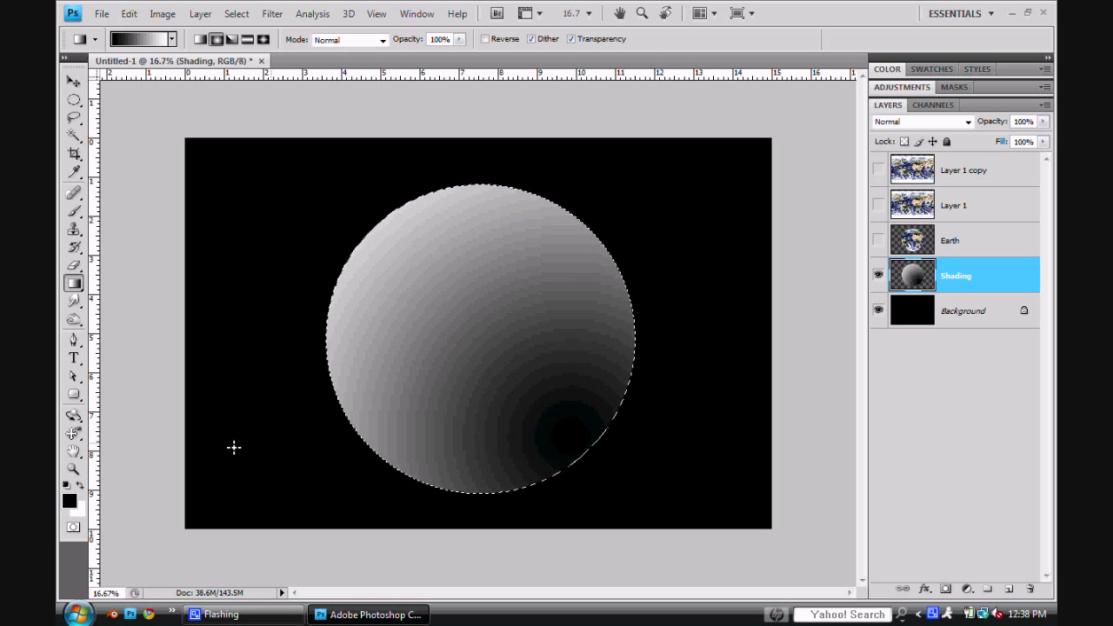
left_click(74, 211)
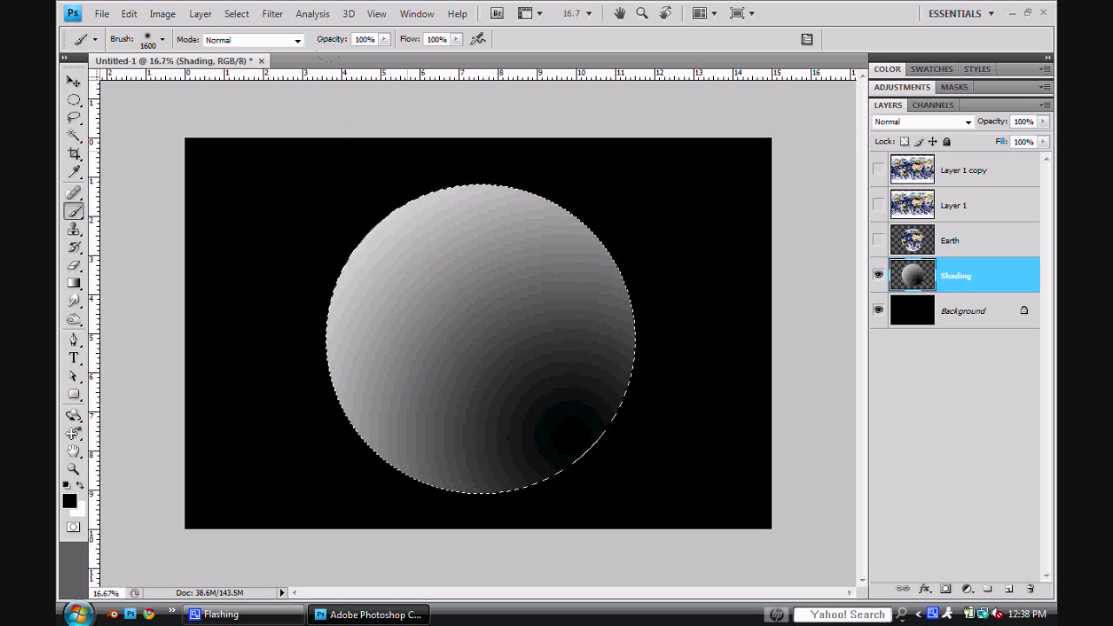
- At 75% brush opacity, paint black shadow over the sphere's lower right, then show Earth
left_click_drag(384, 39, 348, 84)
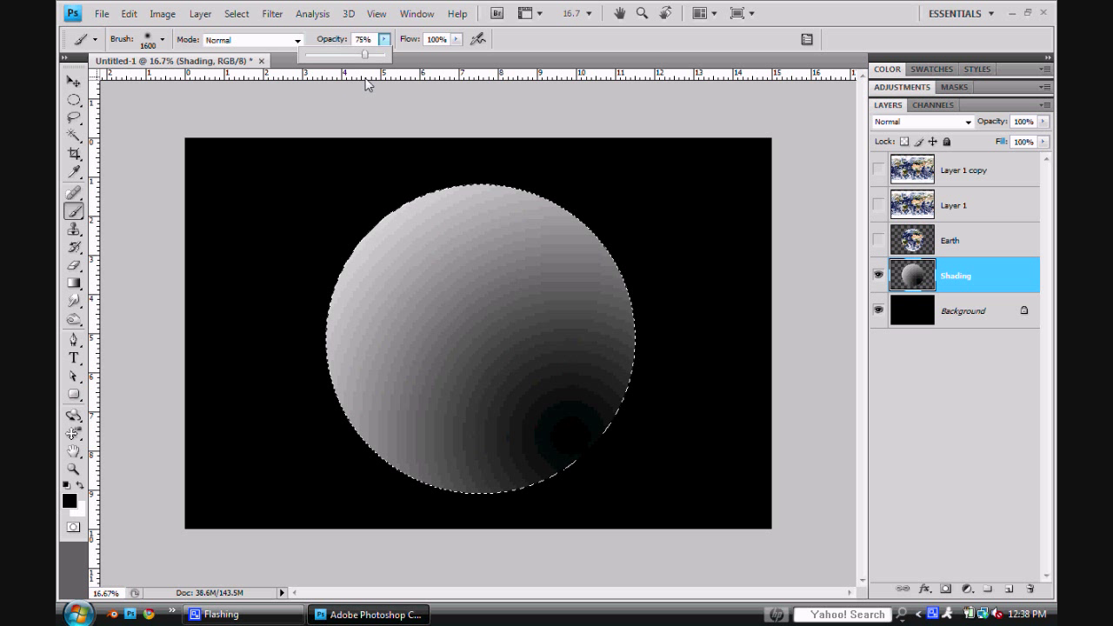
left_click_drag(367, 83, 367, 83)
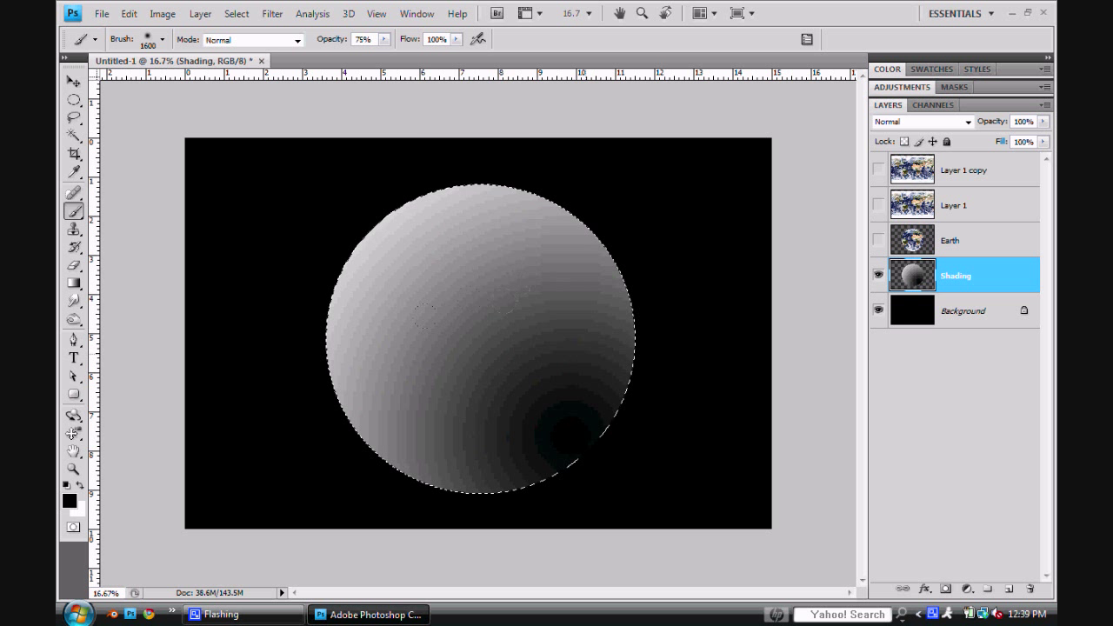
mouse_move(430, 411)
left_mouse_down()
mouse_move(495, 293)
mouse_move(389, 416)
left_mouse_up()
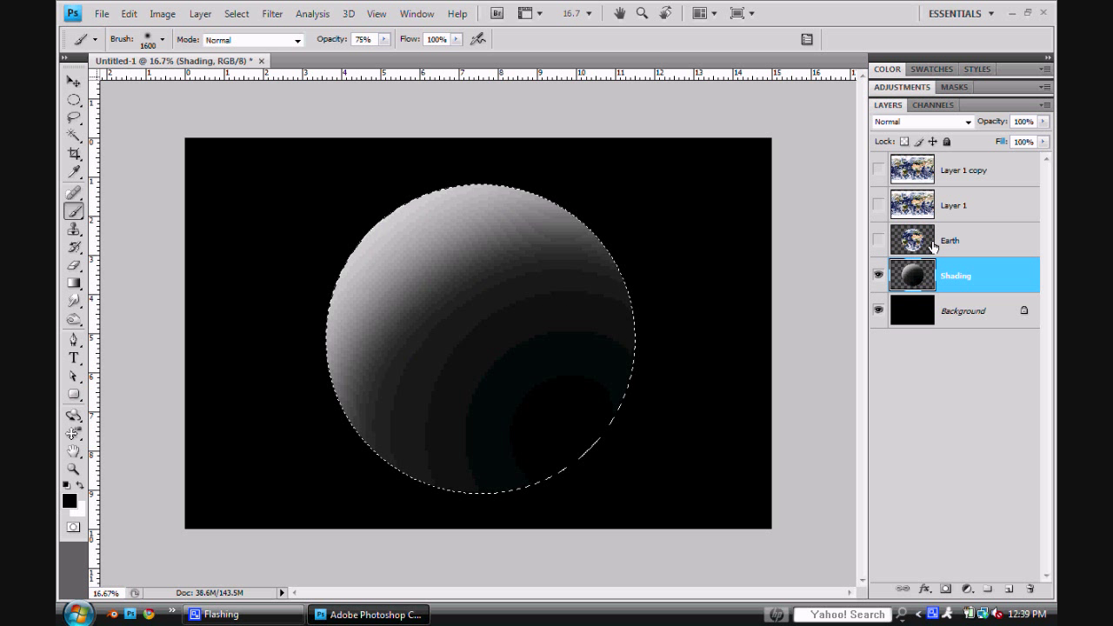
left_click(879, 239)
- Set the Earth layer's blend mode to Overlay
left_click(976, 248)
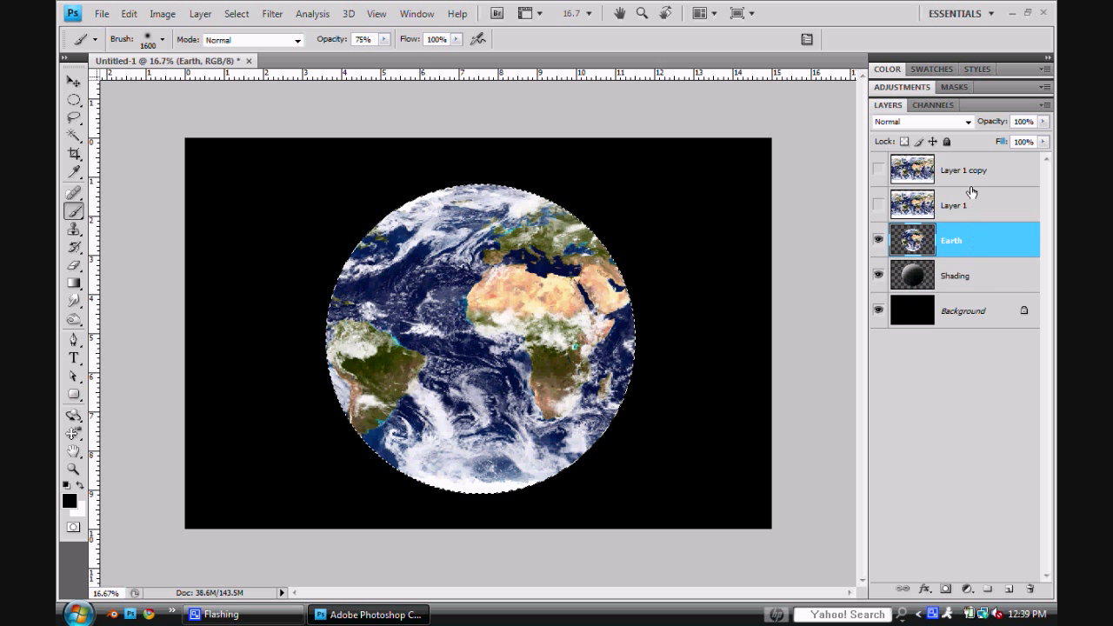
left_click(966, 122)
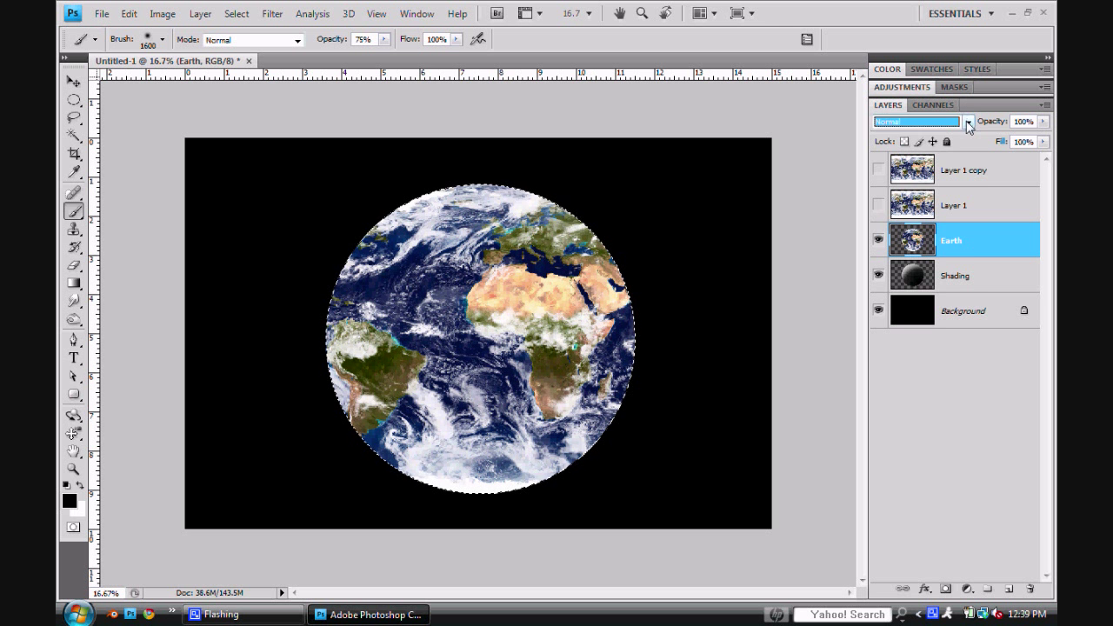
left_click(891, 325)
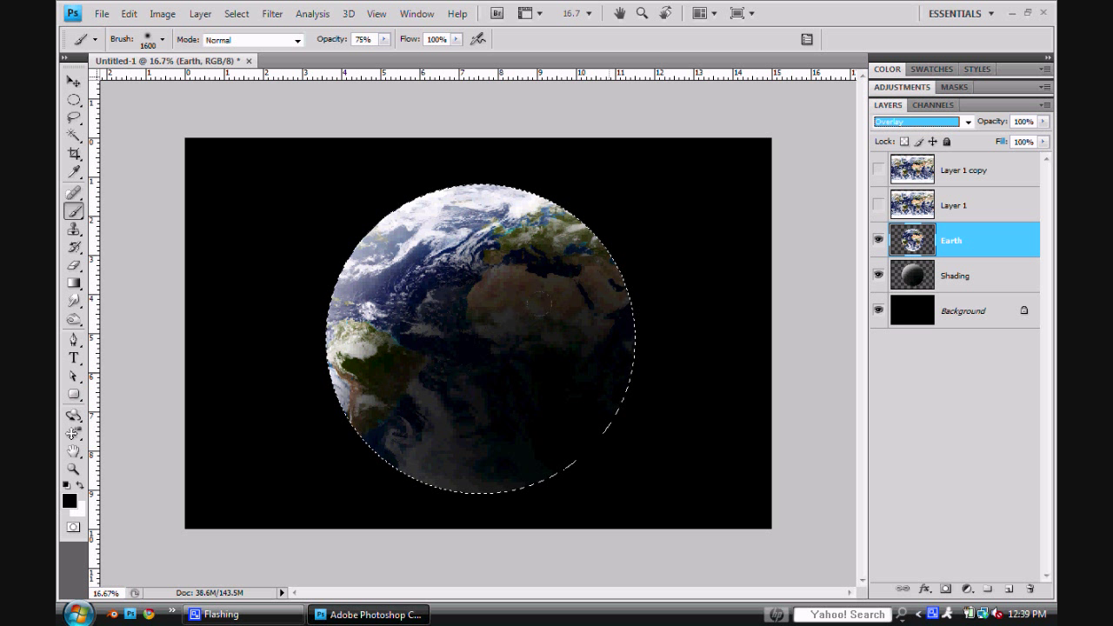
- On the Shading layer, paint over Africa with the brush at about 21% opacity
left_click(954, 284)
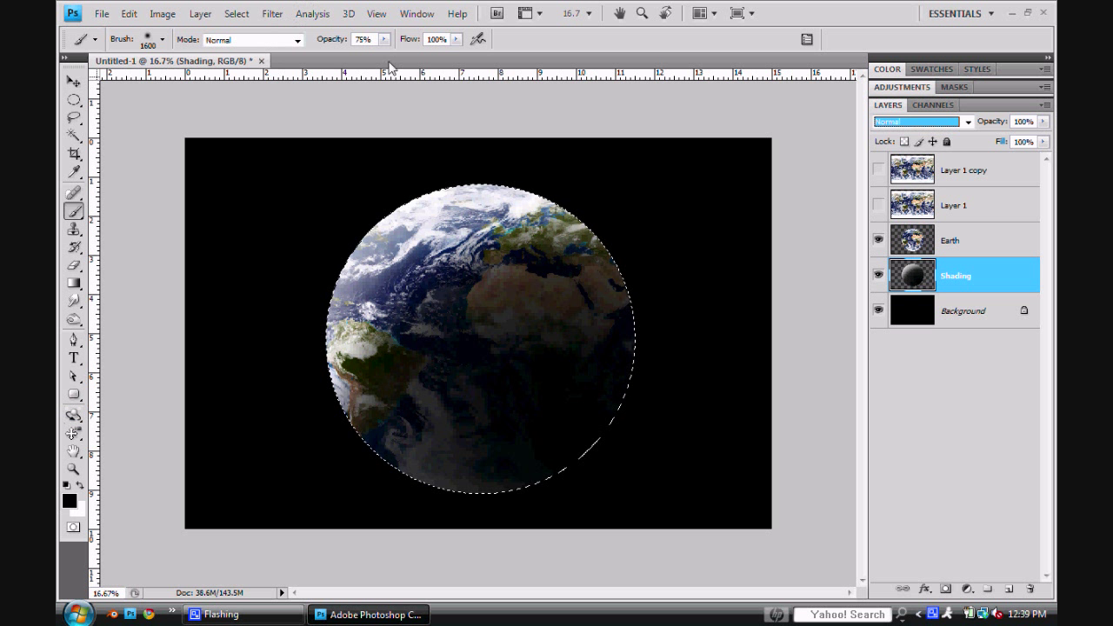
mouse_move(383, 39)
left_mouse_down()
mouse_move(336, 80)
mouse_move(346, 82)
left_mouse_up()
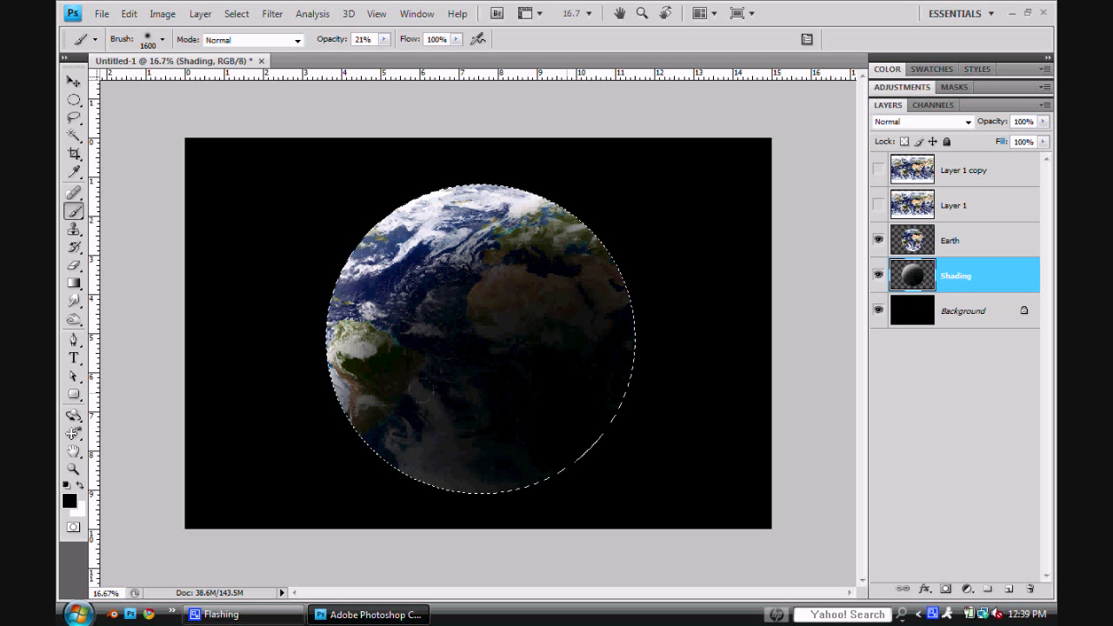
left_click_drag(503, 307, 512, 289)
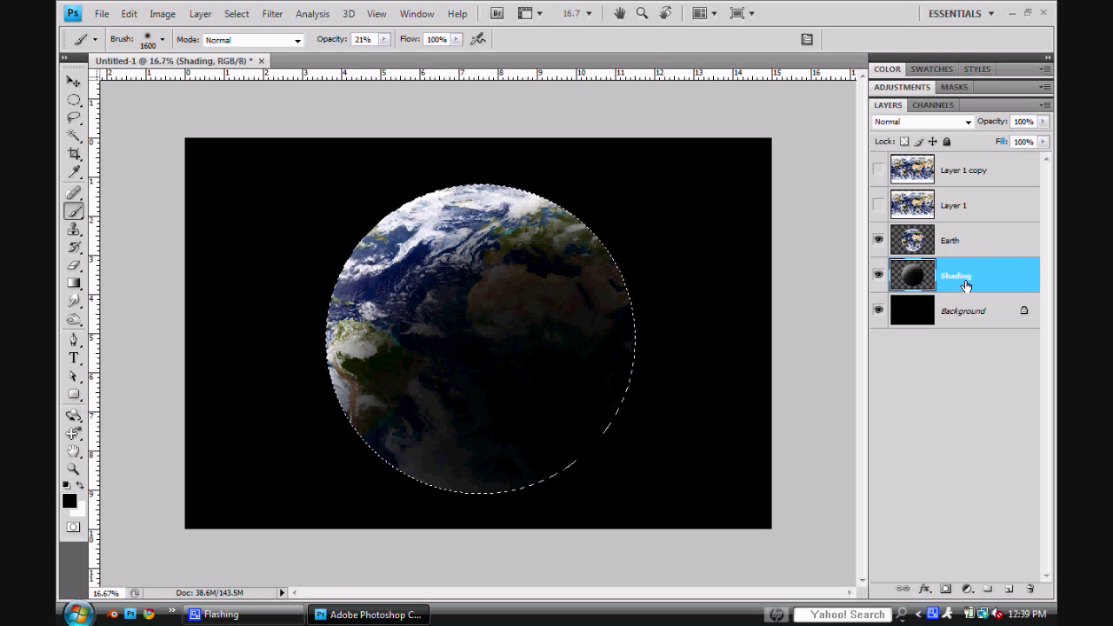
- Apply the Spherize distortion at 100% amount to the Earth layer
left_click(984, 240)
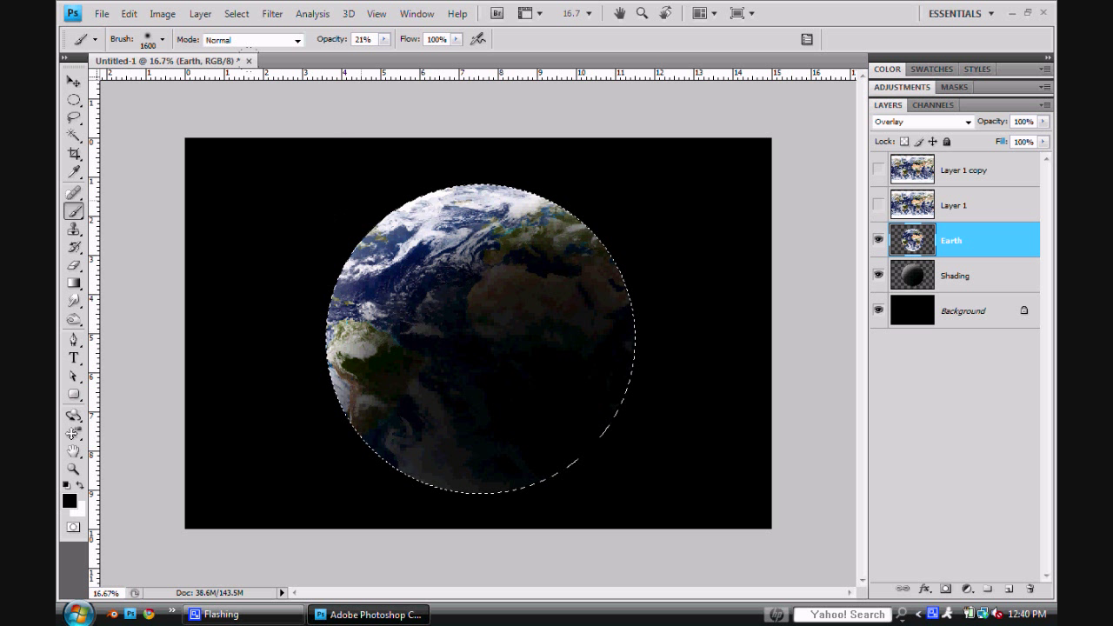
left_click(276, 13)
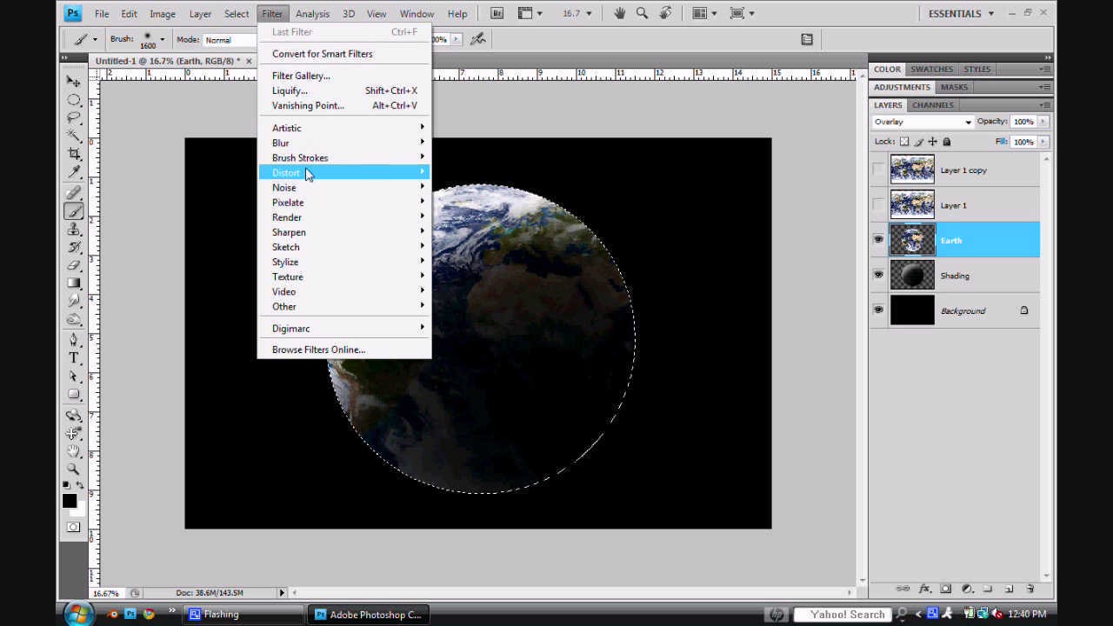
mouse_move(307, 174)
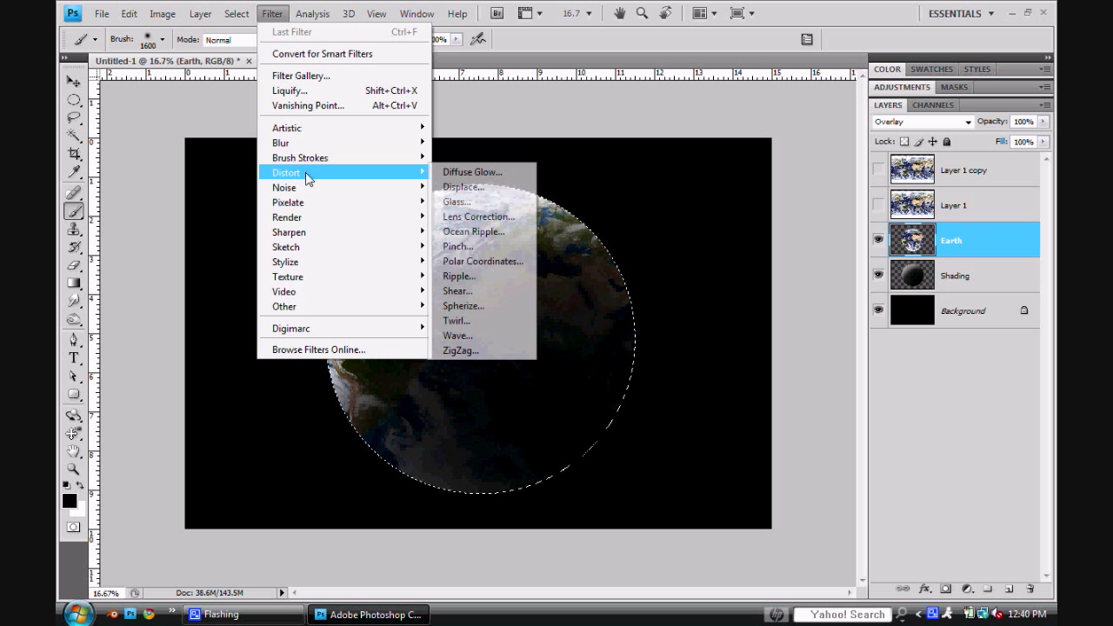
left_click(492, 306)
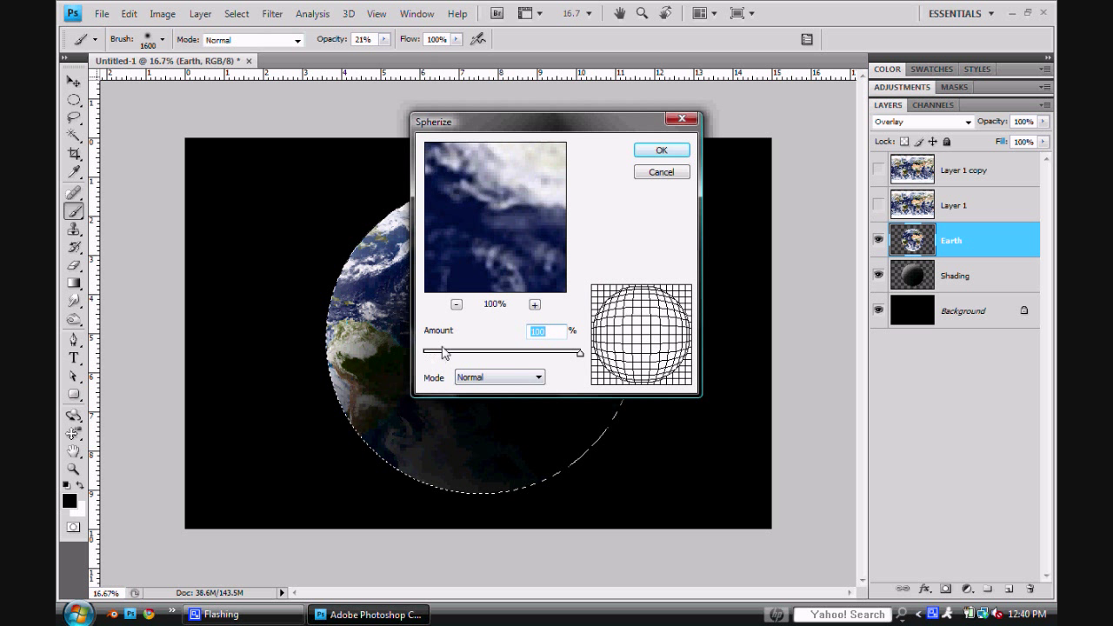
left_click(663, 155)
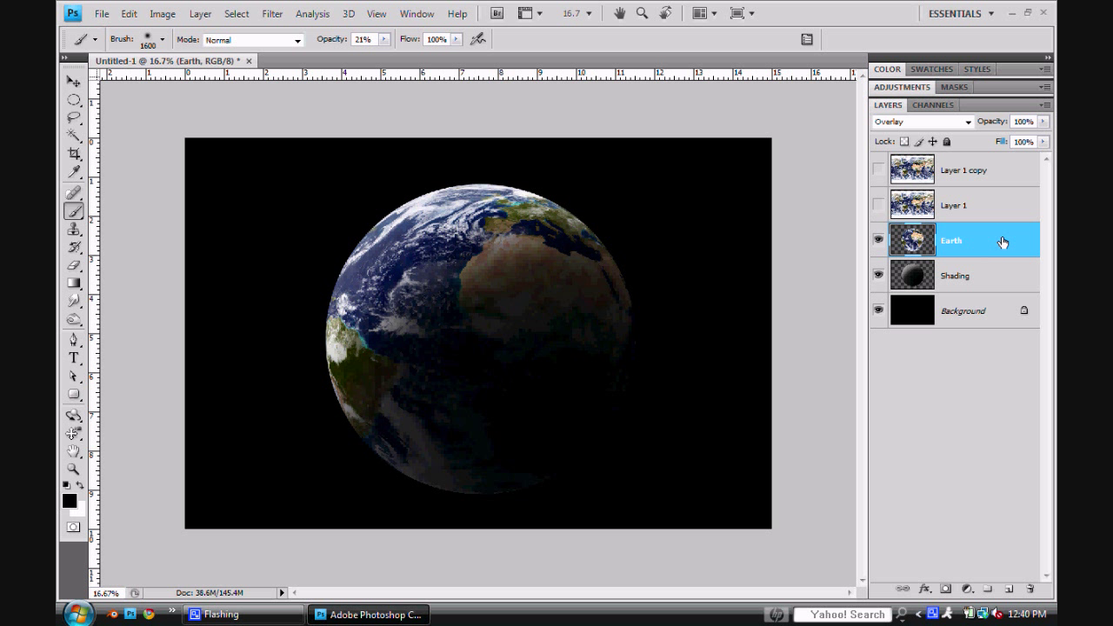
- Add an Outer Glow to the Earth layer and widen its size
double_click(1003, 242)
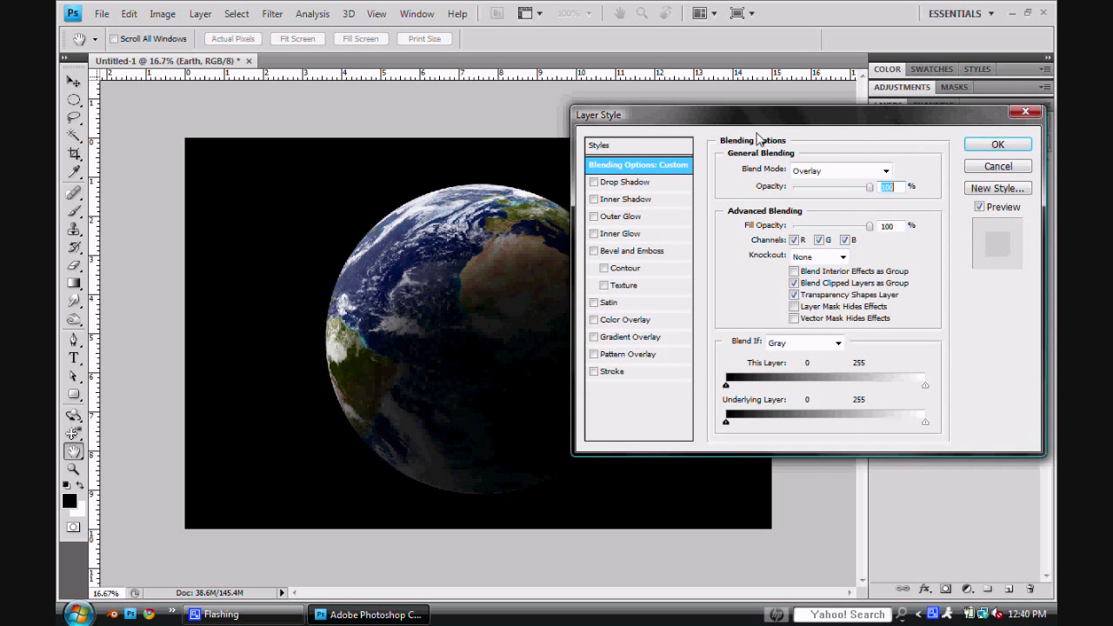
left_click_drag(762, 117, 732, 95)
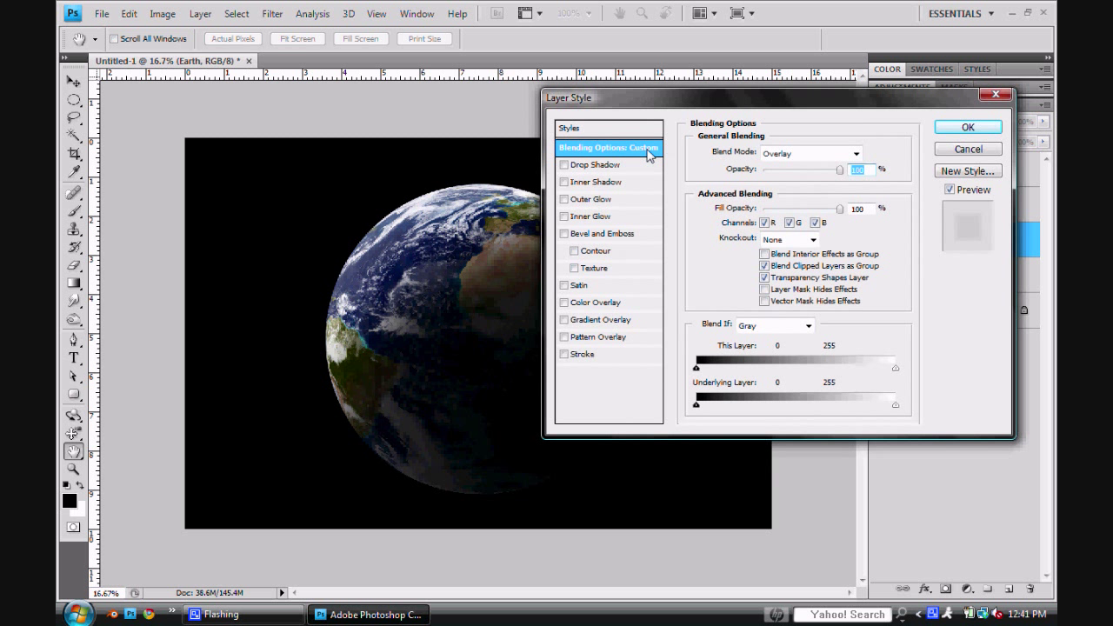
left_click(564, 201)
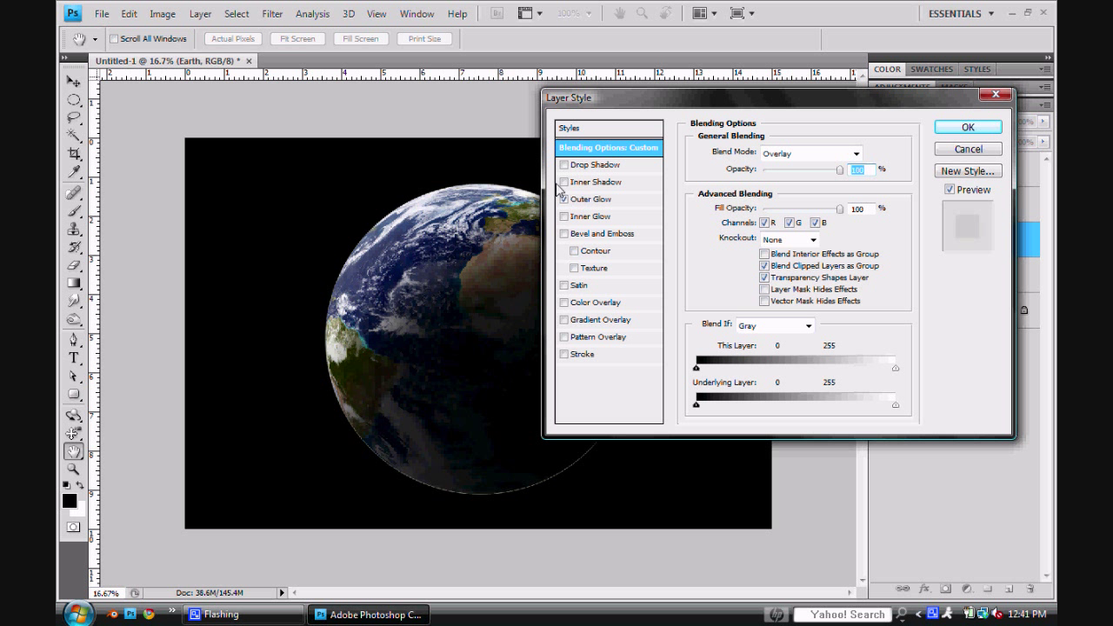
left_click(608, 201)
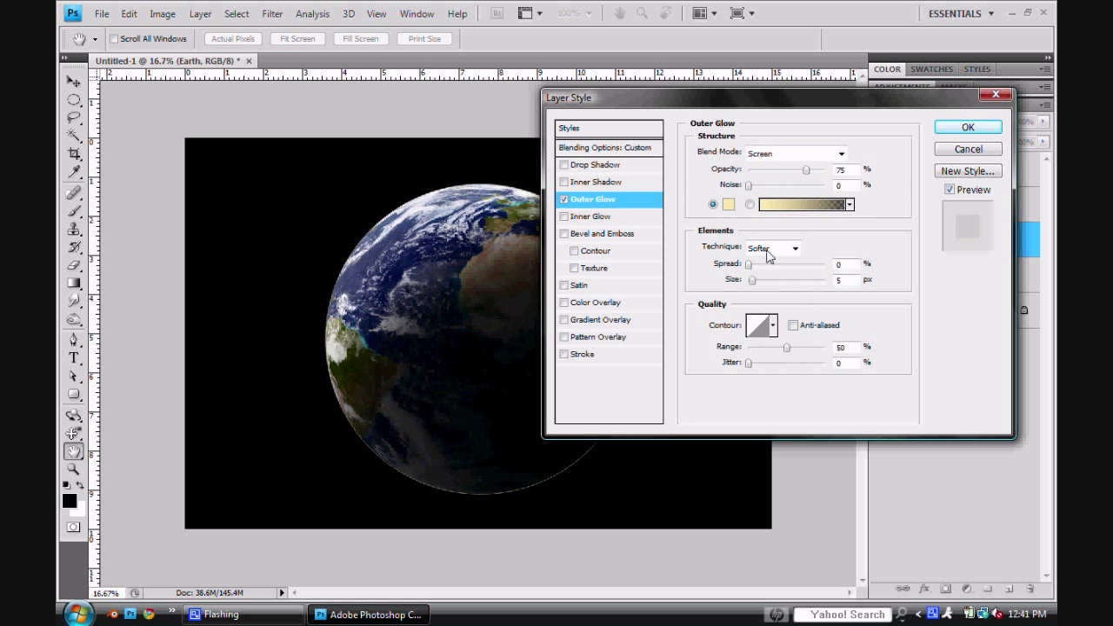
left_click_drag(753, 282, 779, 282)
- Make the outer glow bright cyan with Range 100 and a slightly smaller size, and enable Inner Glow
left_click(728, 204)
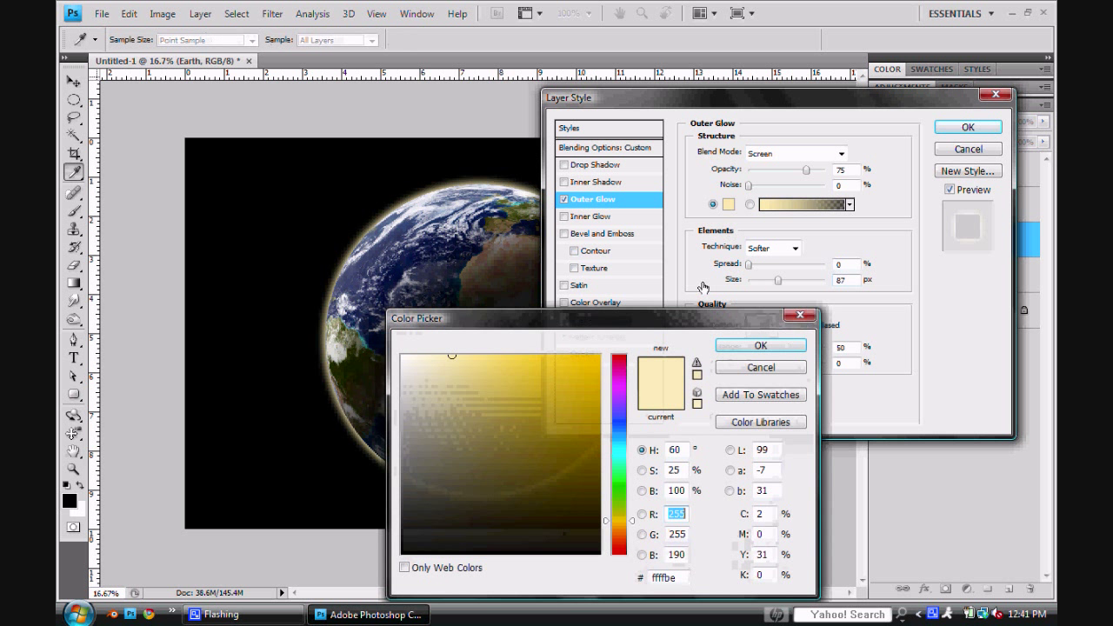
left_click_drag(619, 464, 627, 457)
left_click_drag(472, 364, 484, 355)
left_click(735, 343)
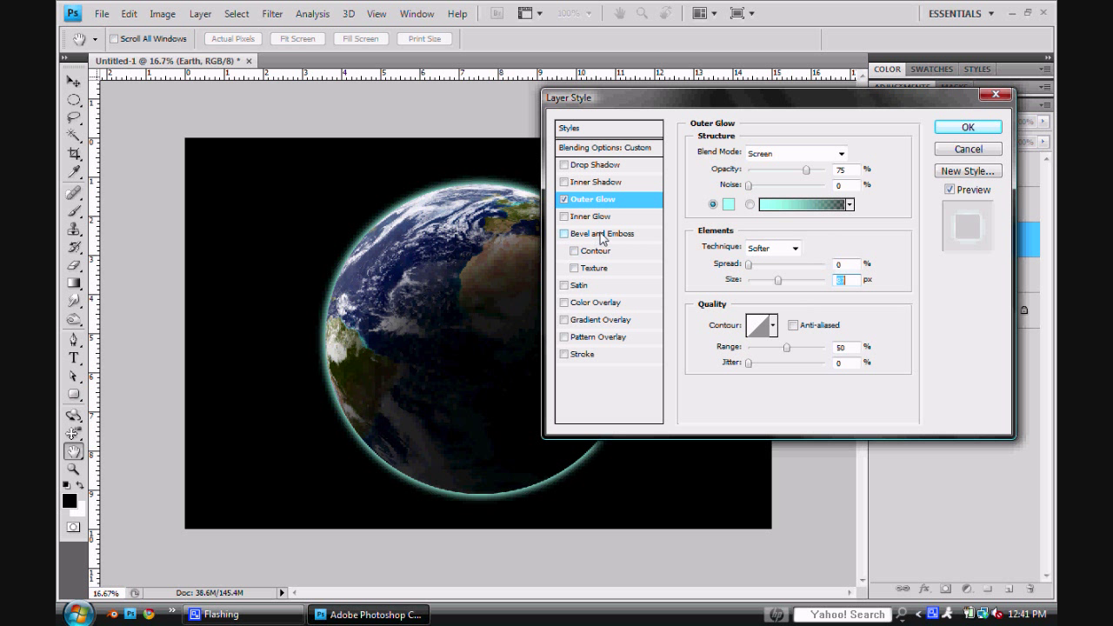
left_click_drag(785, 347, 828, 348)
left_click_drag(779, 283, 774, 287)
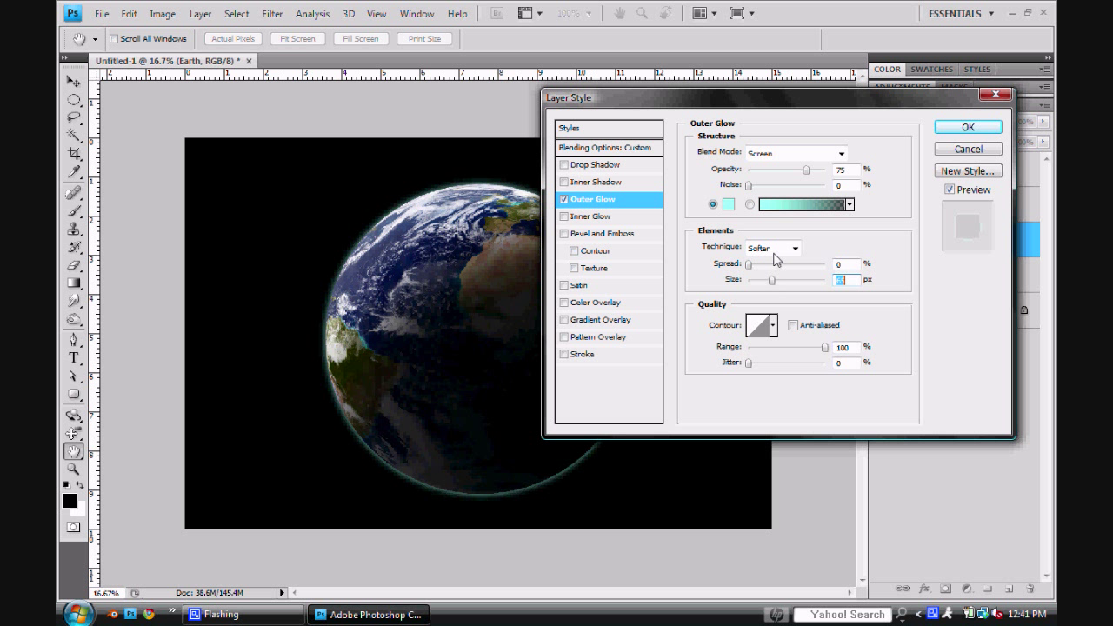
left_click(585, 217)
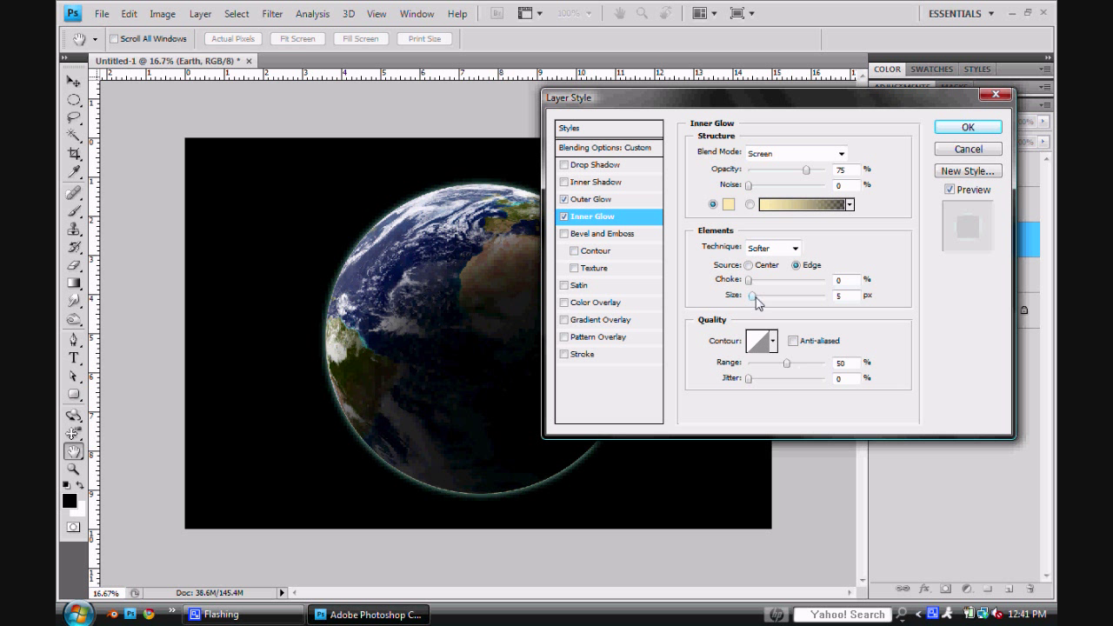
- Set the Inner Glow to size 62 with a higher range, and add a 24 px Inner Shadow
left_click_drag(757, 301, 775, 300)
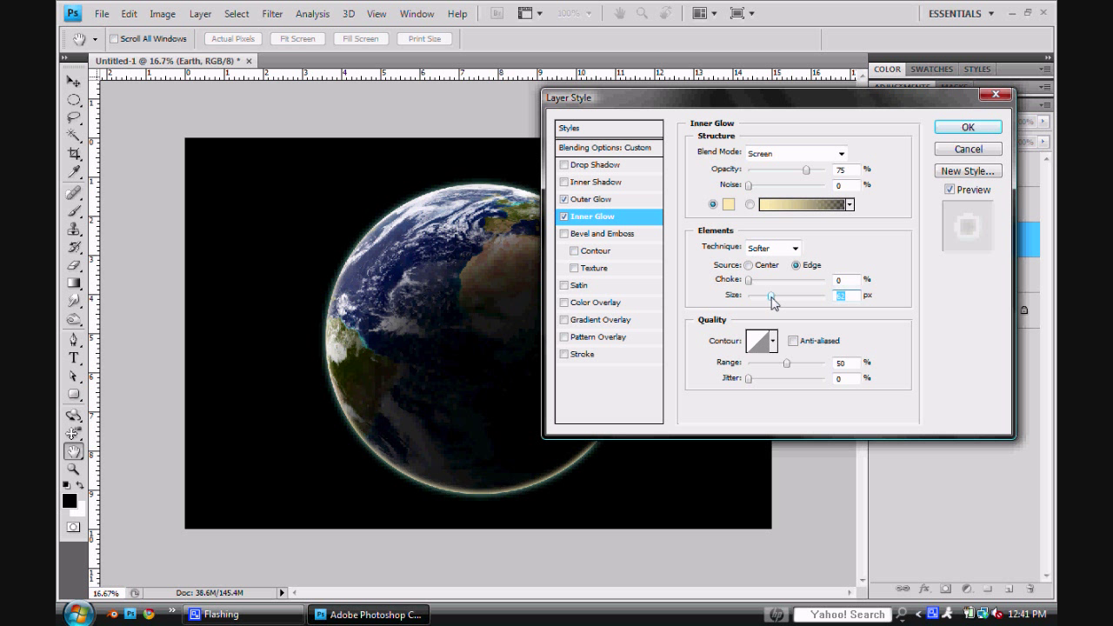
left_click_drag(772, 300, 762, 293)
left_click_drag(794, 358, 807, 363)
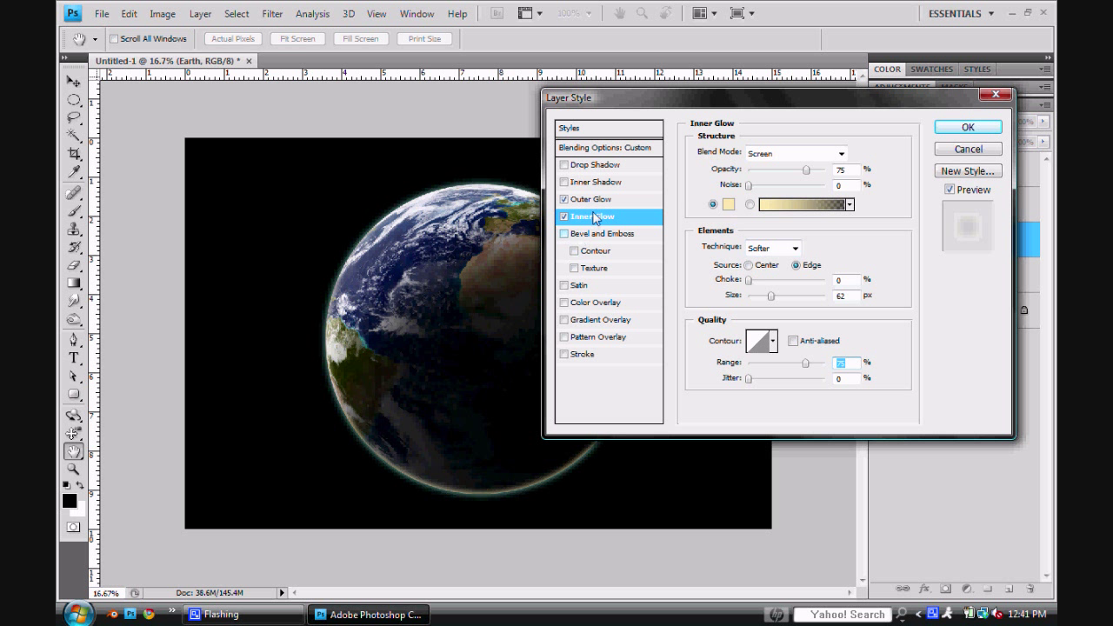
left_click(611, 184)
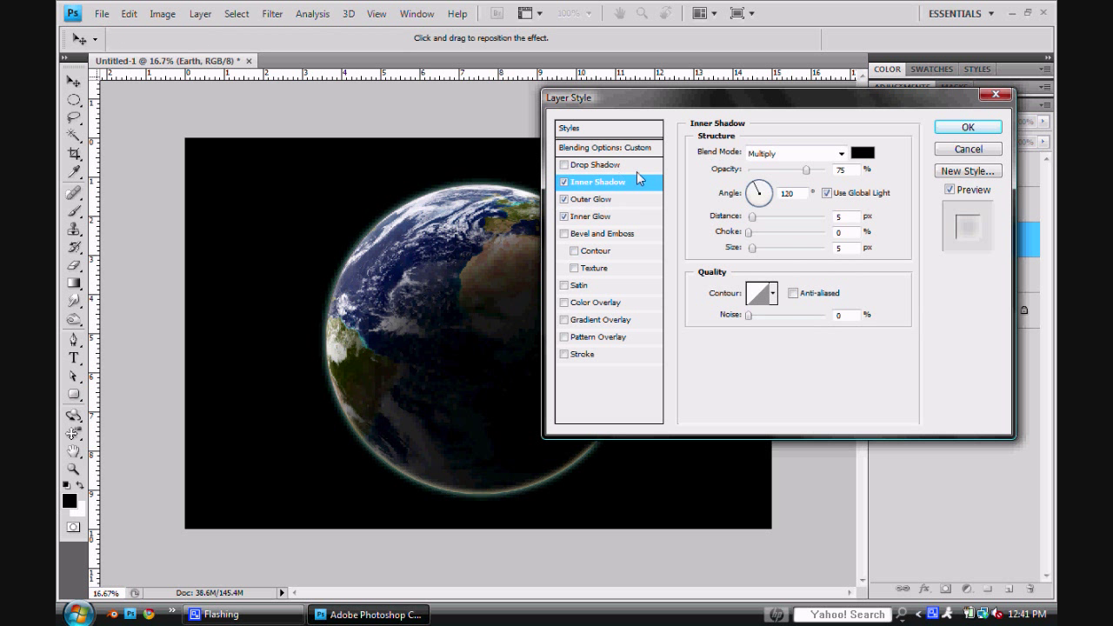
mouse_move(754, 248)
left_mouse_down()
mouse_move(790, 248)
mouse_move(743, 250)
mouse_move(761, 252)
left_mouse_up()
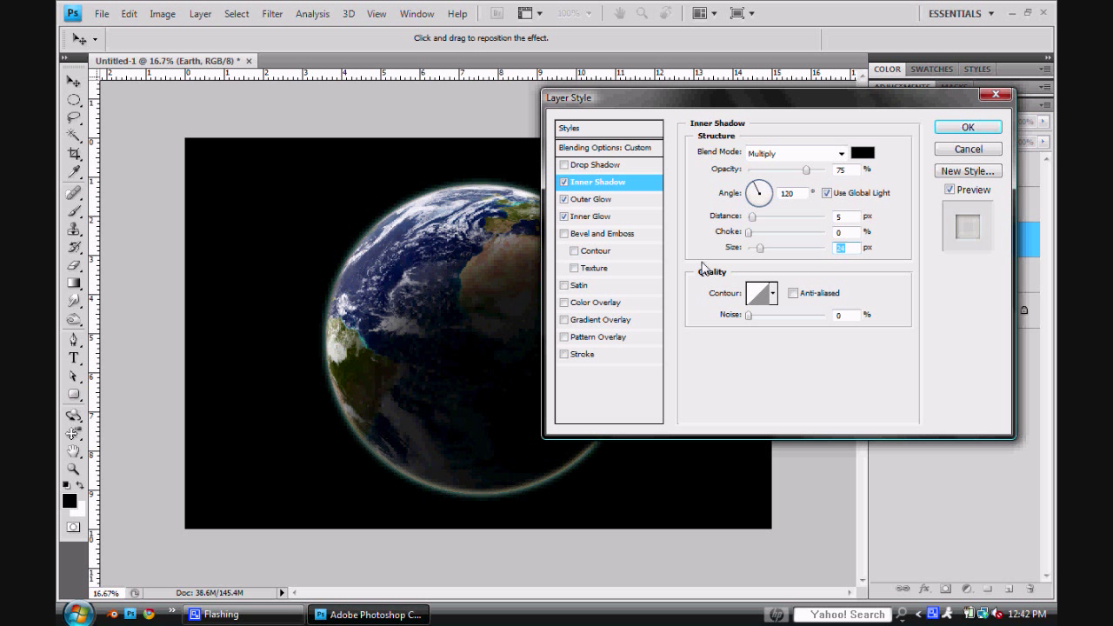
- Apply the Earth layer's glow and shadow effects
left_click(970, 129)
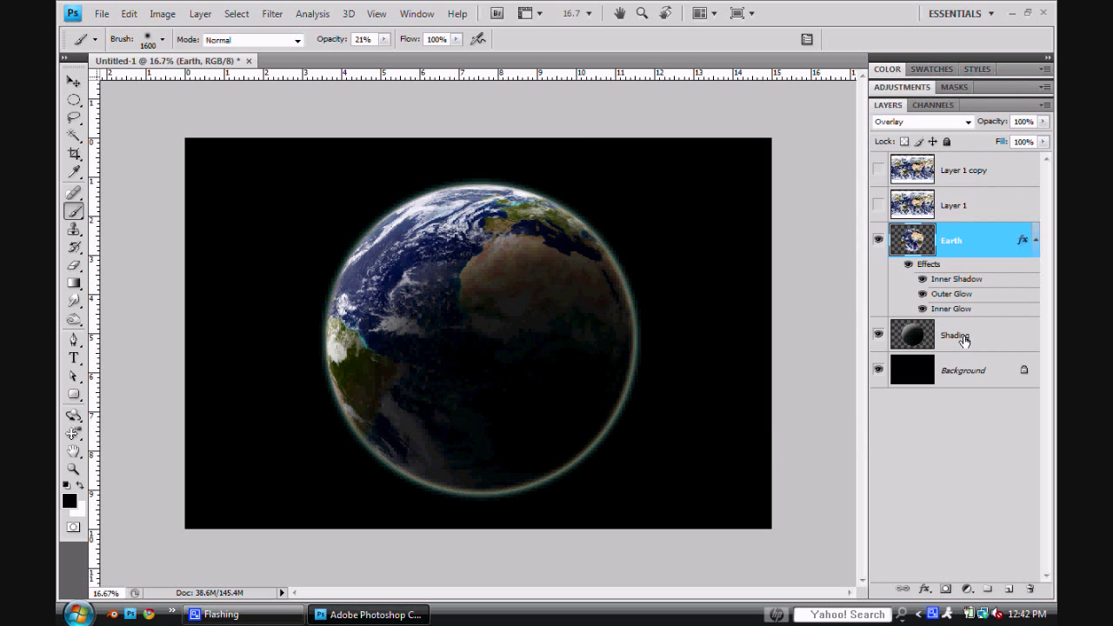
left_click(989, 337)
key("h")
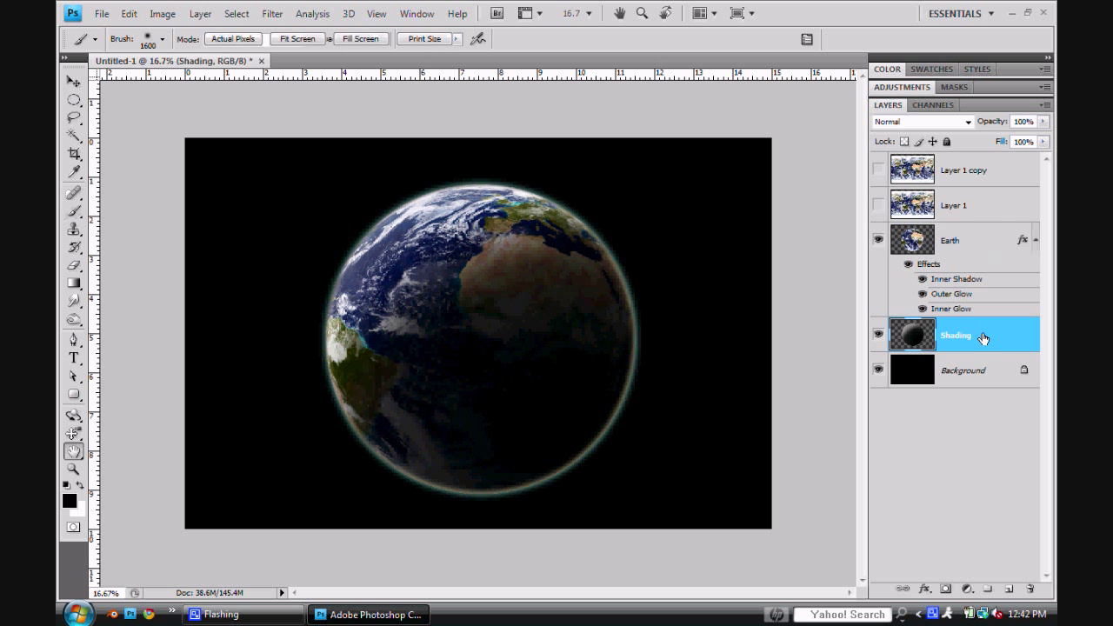
- Give the Shading layer its own Outer Glow with an adjusted size
double_click(983, 339)
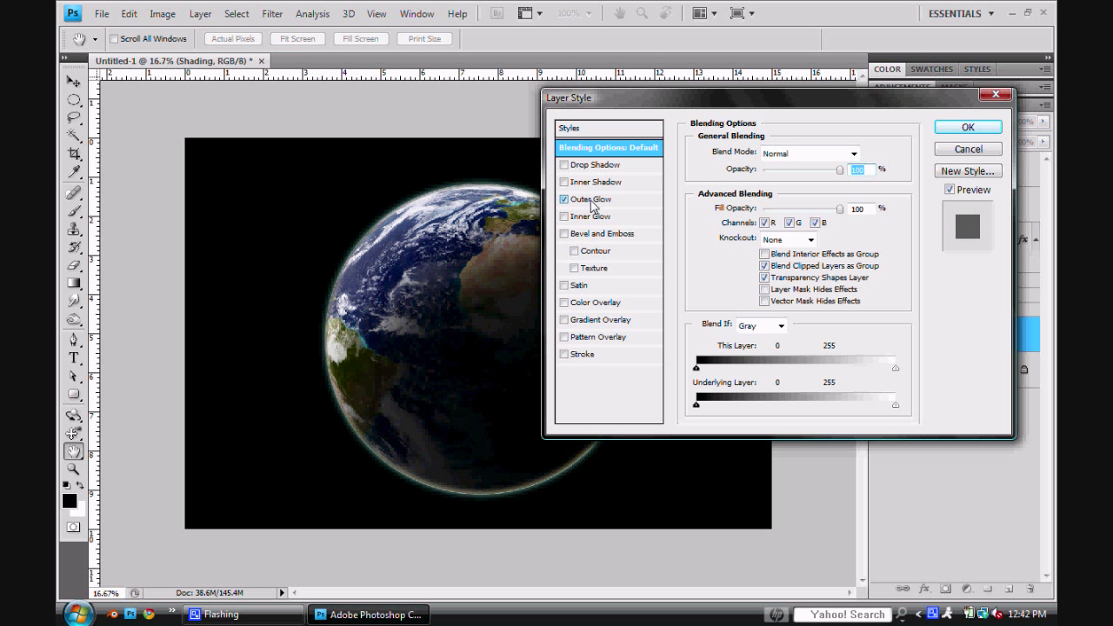
left_click(591, 205)
left_click_drag(755, 280, 760, 285)
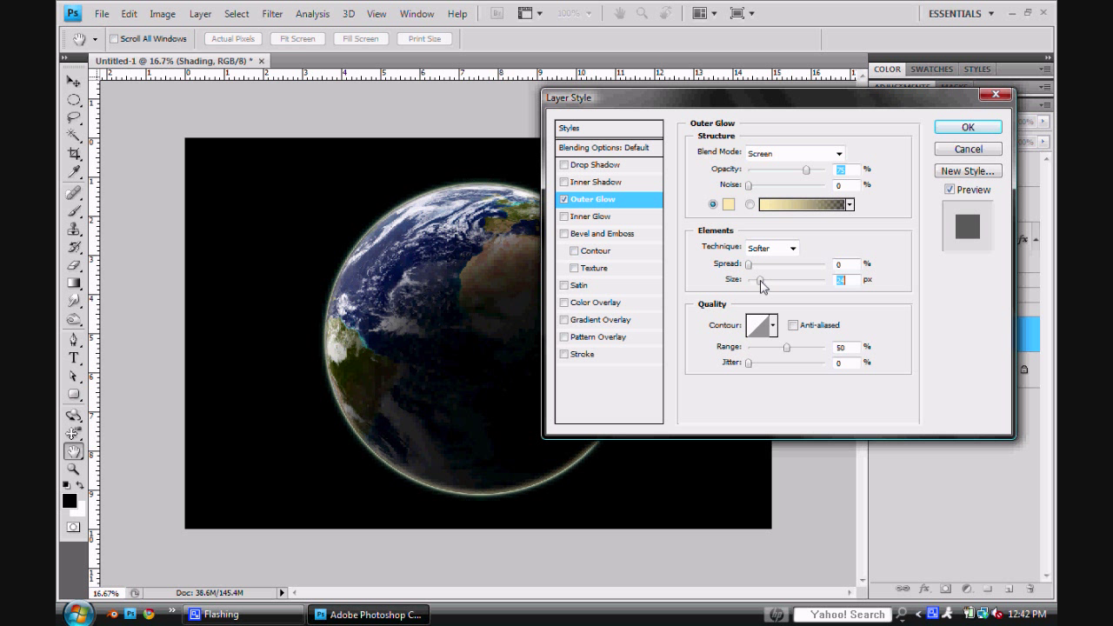
left_click(962, 130)
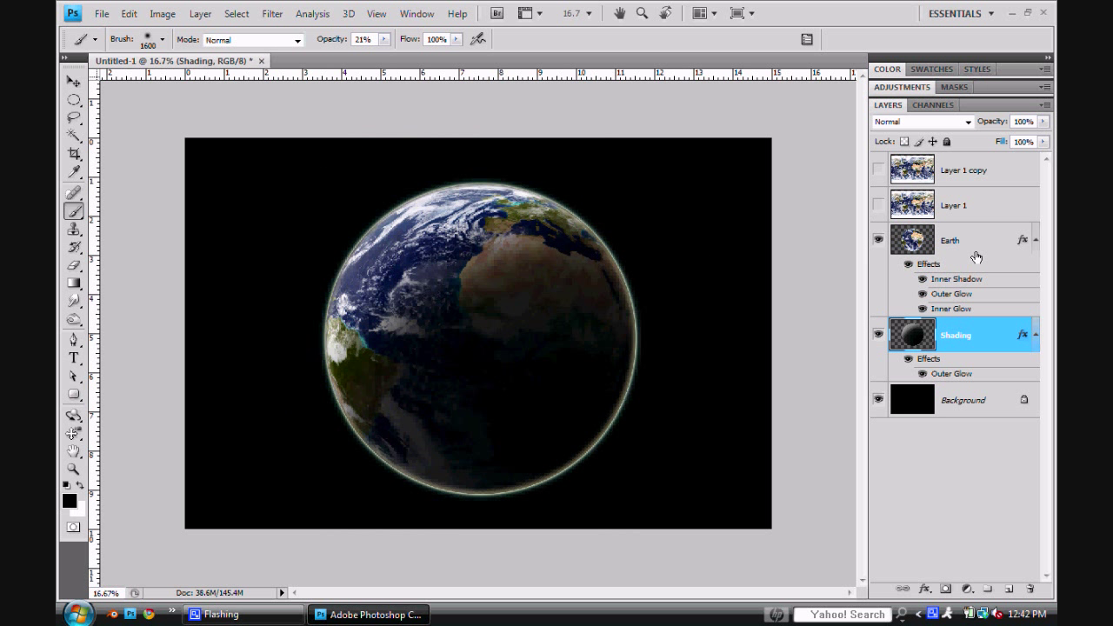
left_click(981, 251)
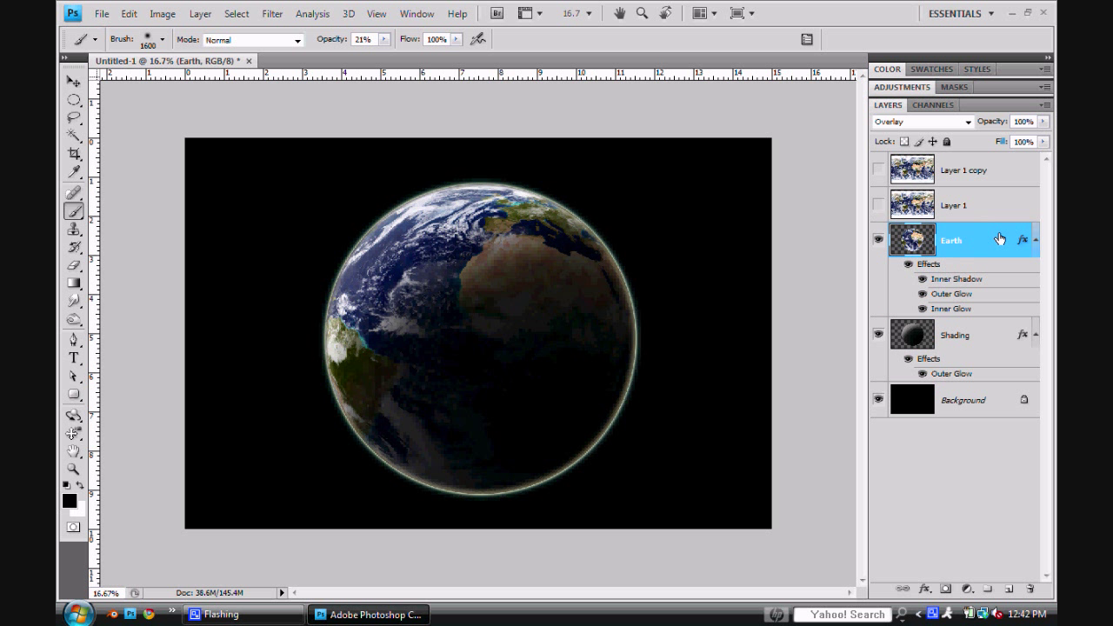
- Merge the Earth layer down into Shading and move the globe right on the canvas
right_click(996, 240)
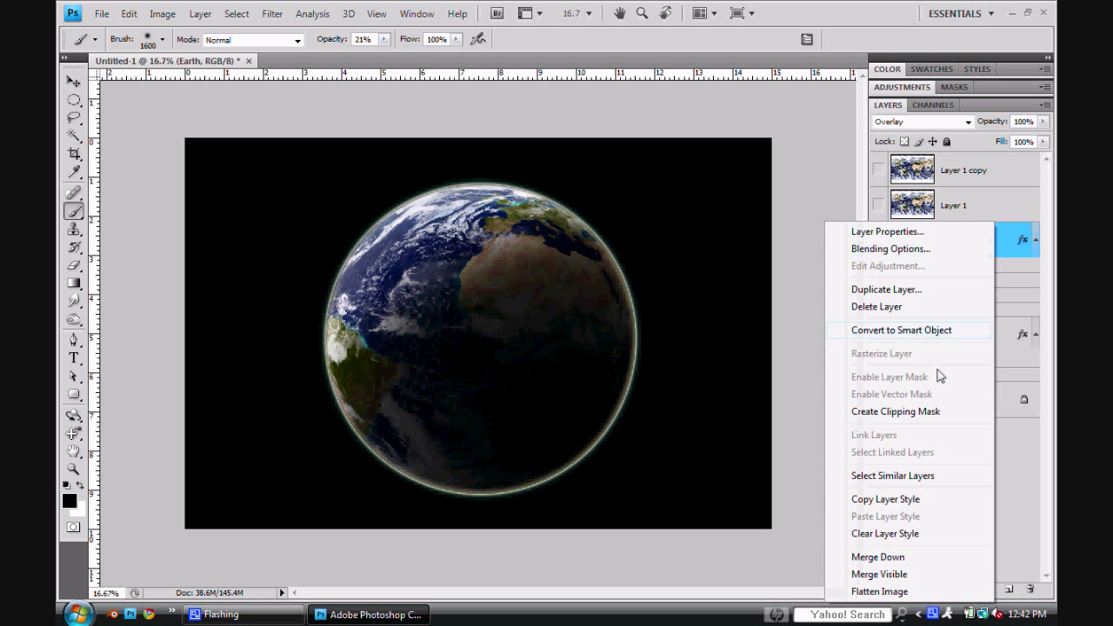
left_click(868, 560)
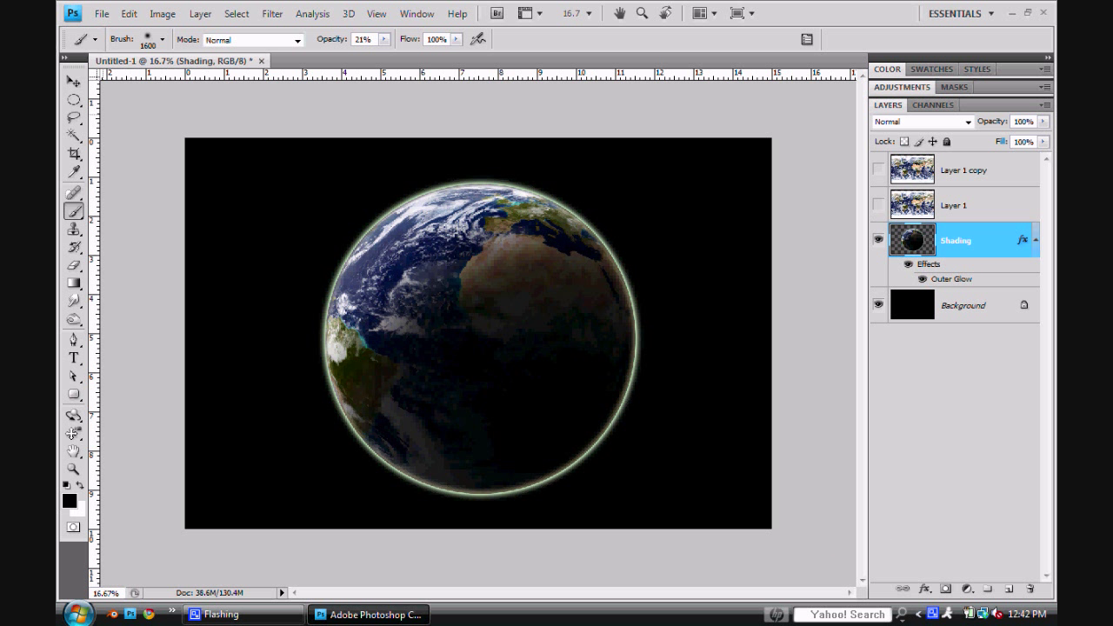
left_click(74, 81)
left_click_drag(445, 317, 496, 318)
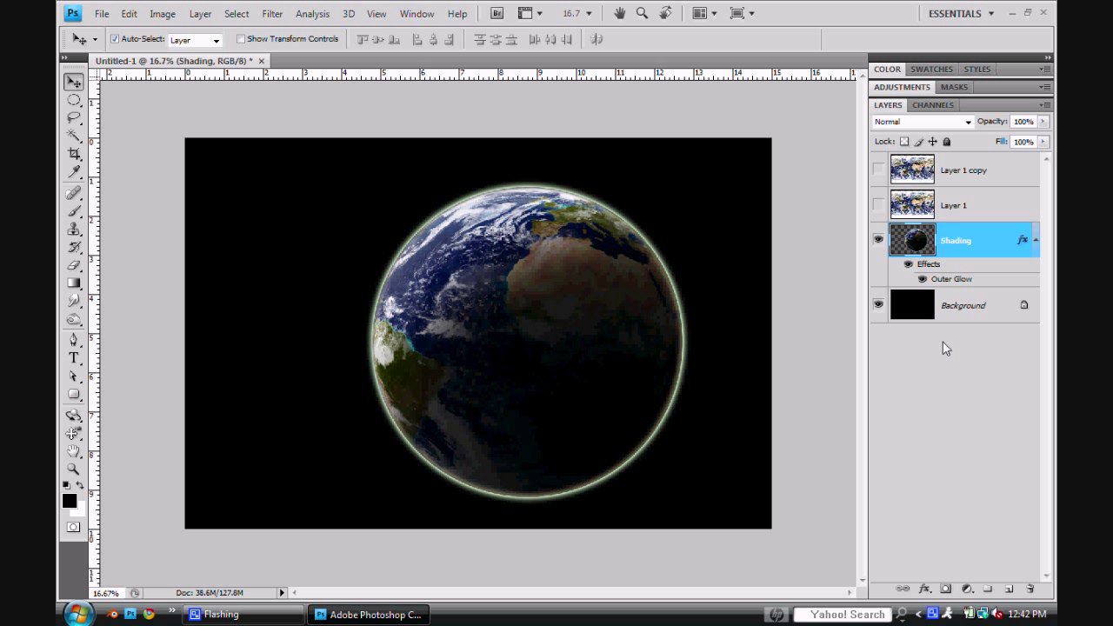
- Add a new layer above Background and merge Shading down into it as Layer 2
left_click(959, 313)
left_click(1009, 589)
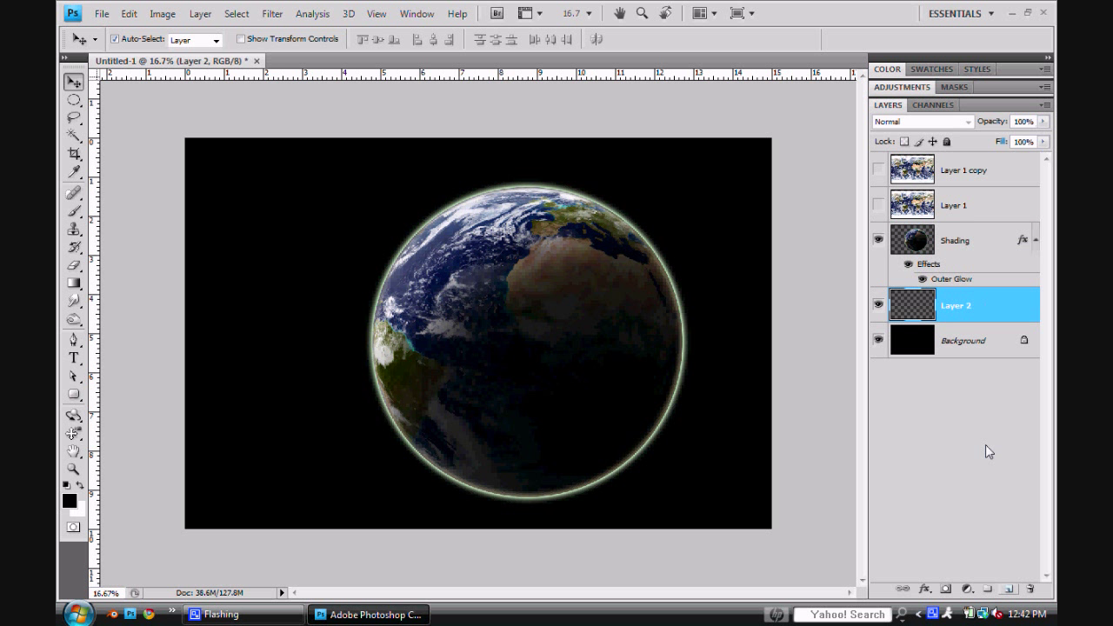
left_click(974, 251)
right_click(964, 248)
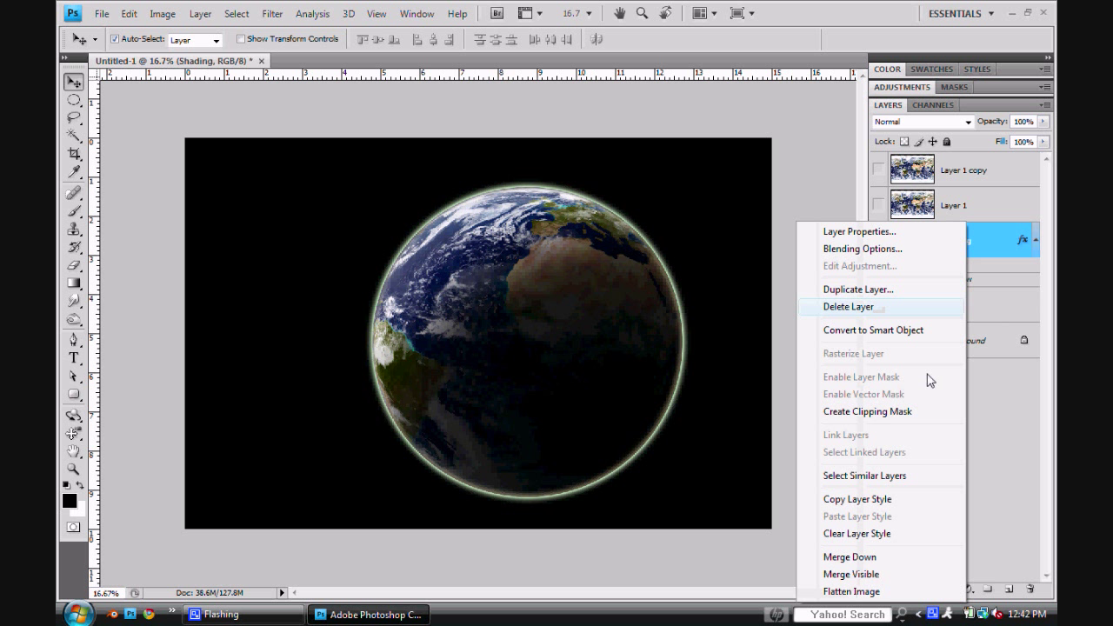
left_click(875, 557)
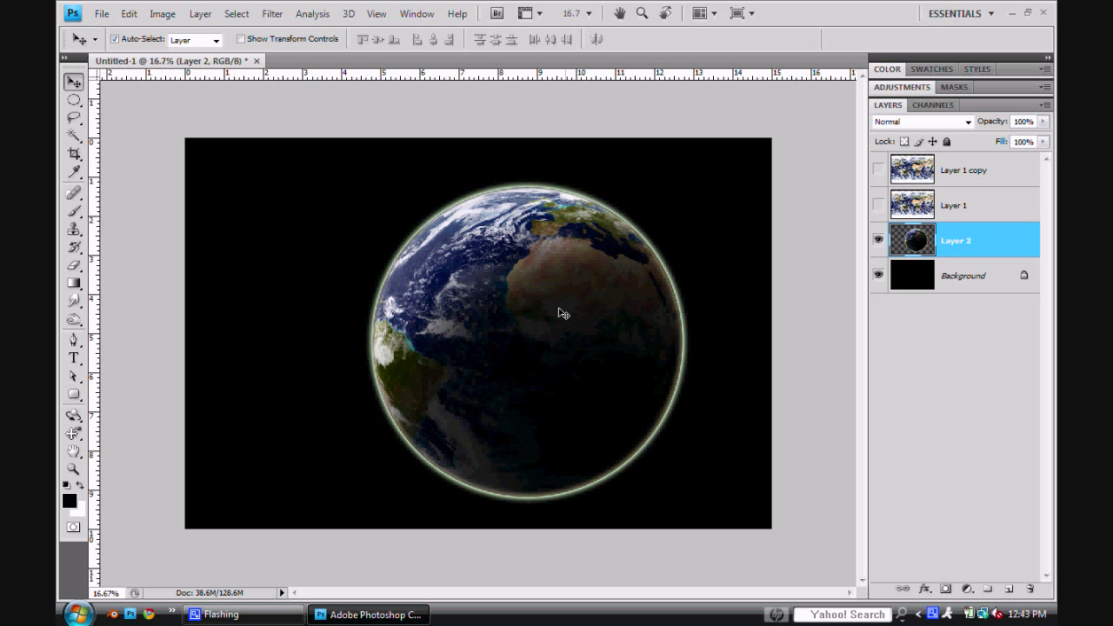
- Rename Layer 2 to 'Earth'
double_click(957, 240)
key("BackSpace")
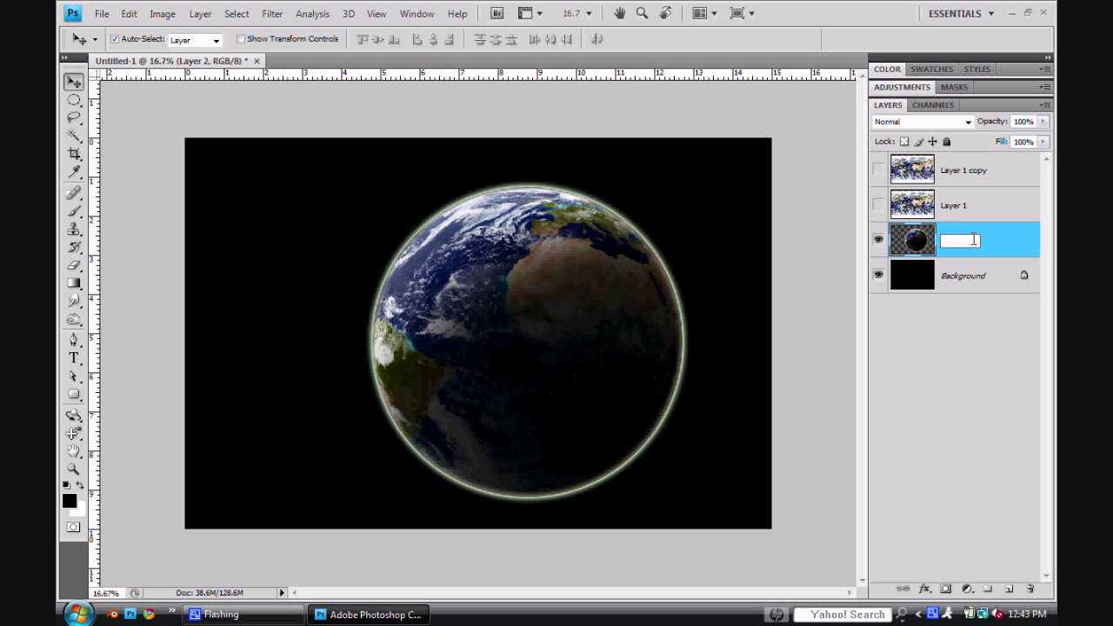
key("Return")
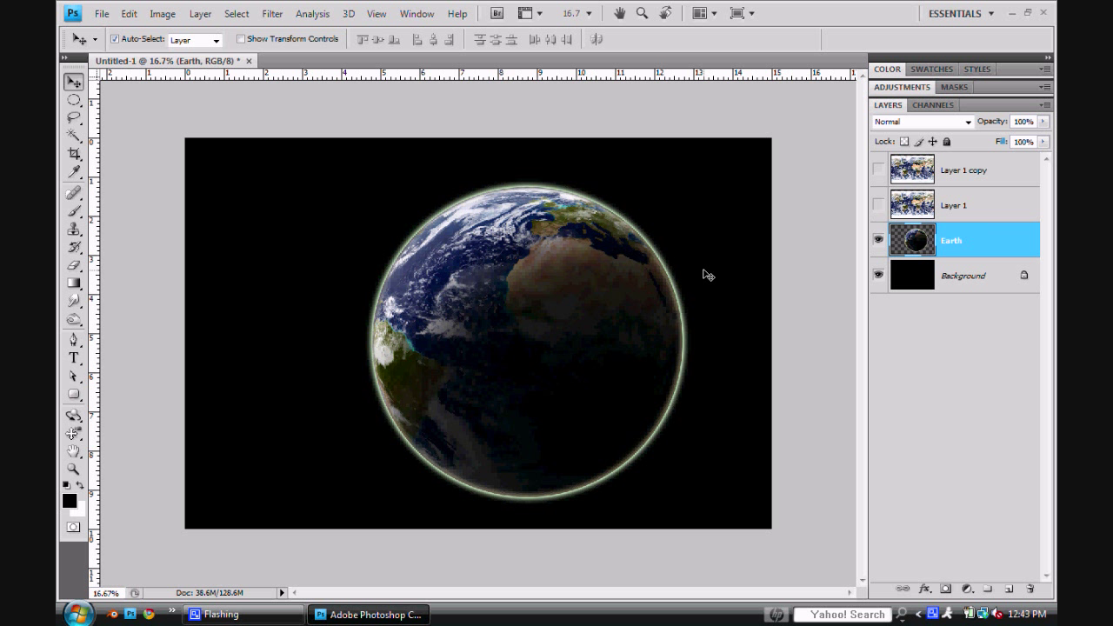
- Duplicate the Earth layer, hide the copy, and shift the globe further right and down
key("j")
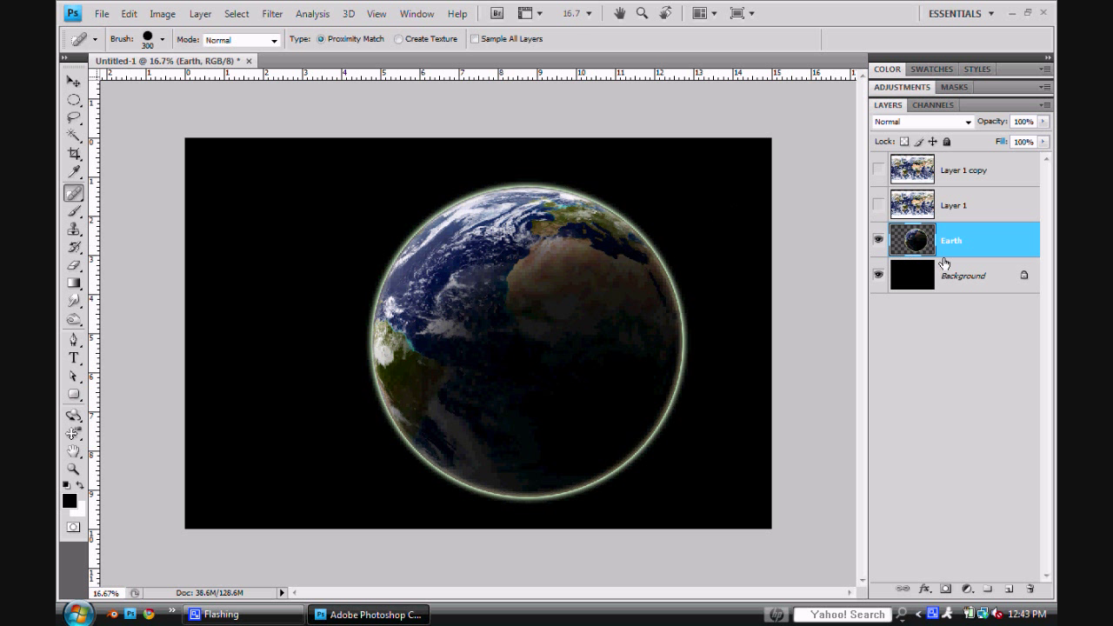
key("ctrl+j")
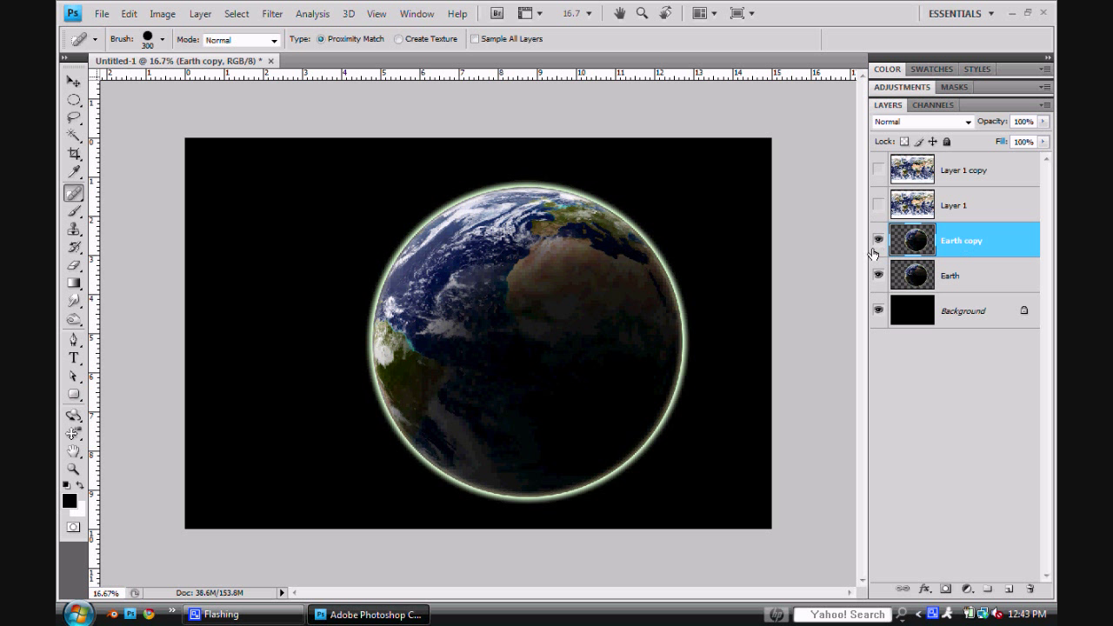
left_click(877, 243)
left_click(971, 278)
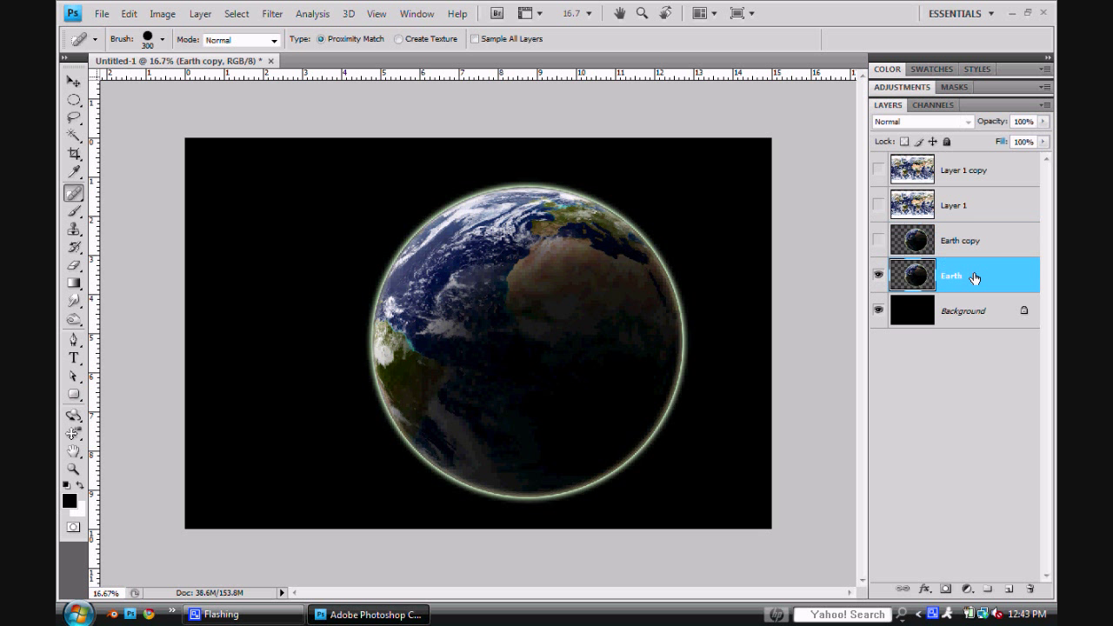
left_click(73, 81)
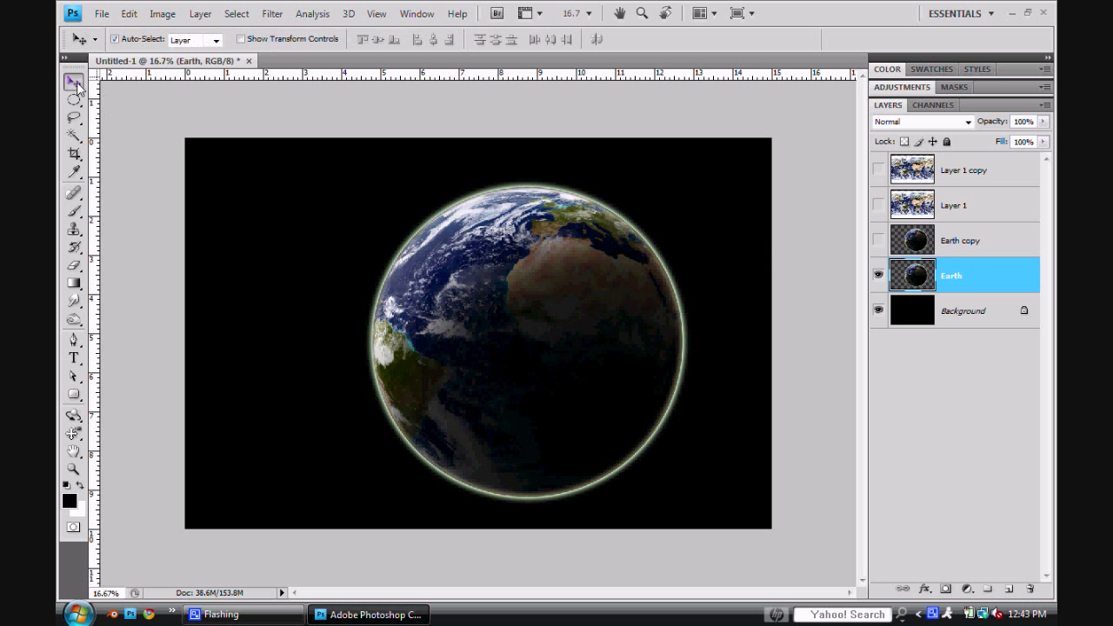
left_click_drag(584, 322, 618, 330)
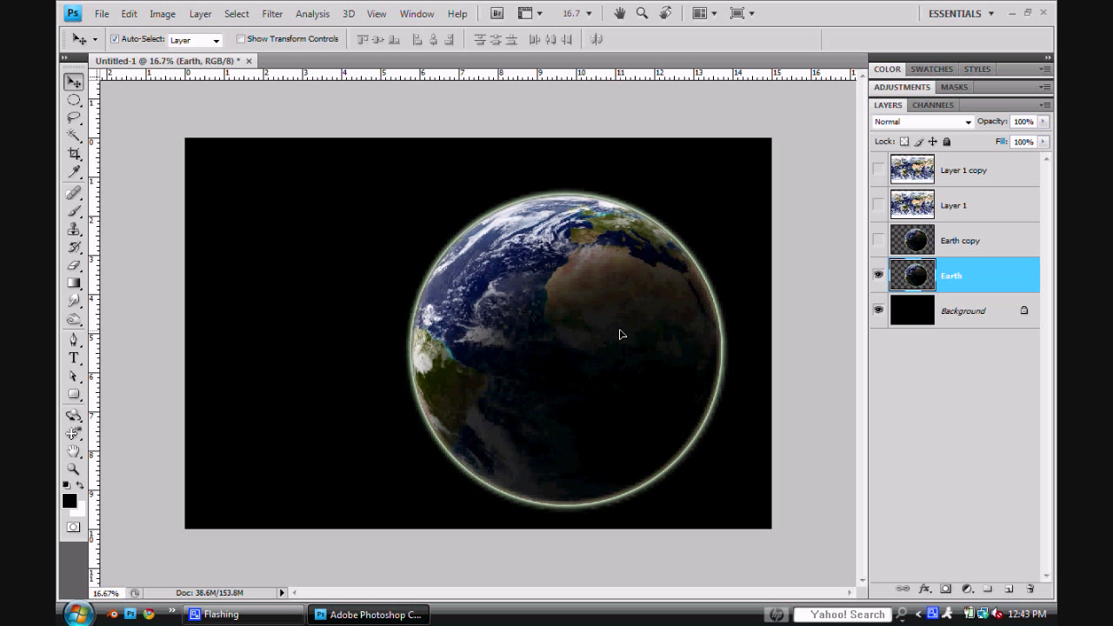
- Duplicate the black Background layer
left_click(943, 320)
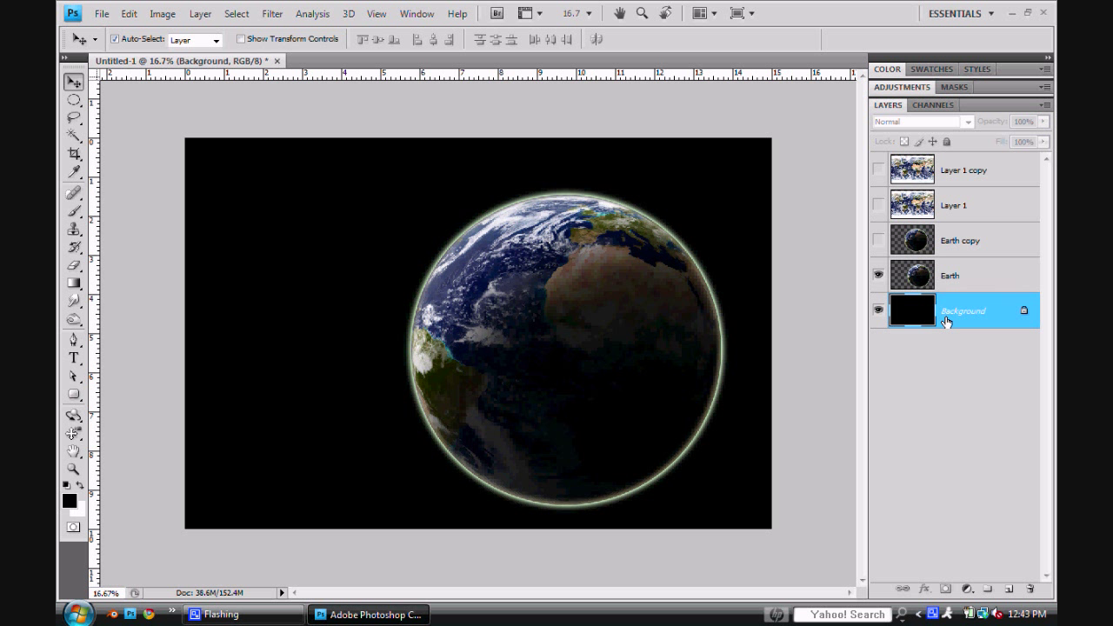
key("ctrl+j")
mouse_move(946, 323)
left_mouse_down()
mouse_move(951, 248)
mouse_move(956, 310)
left_mouse_up()
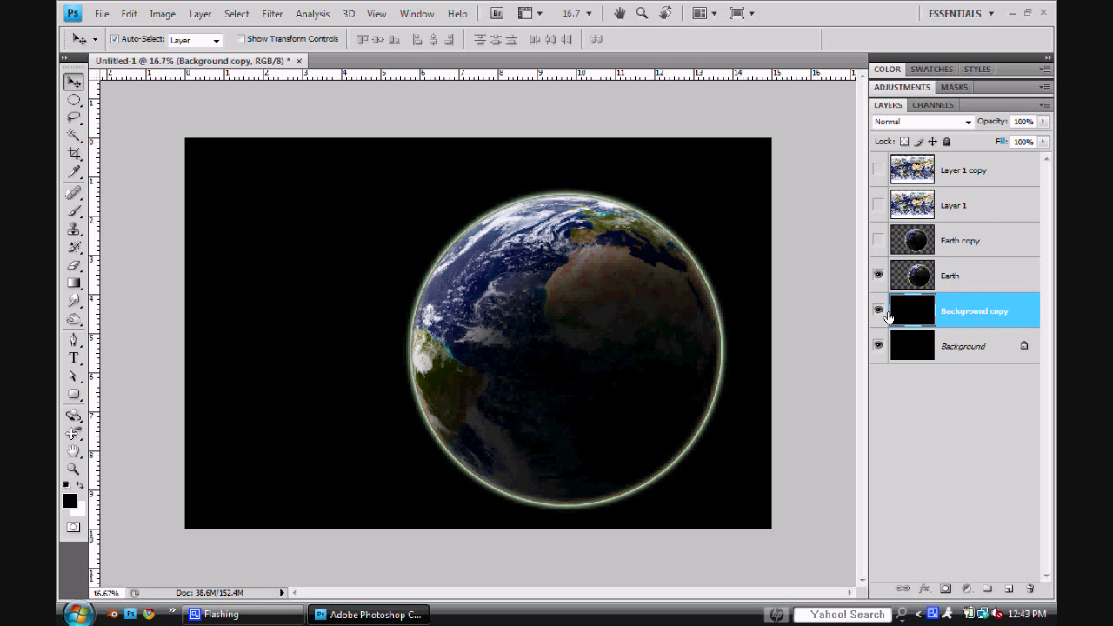
- Render a 105mm Prime lens flare near the top-left corner on Background copy
left_click(275, 16)
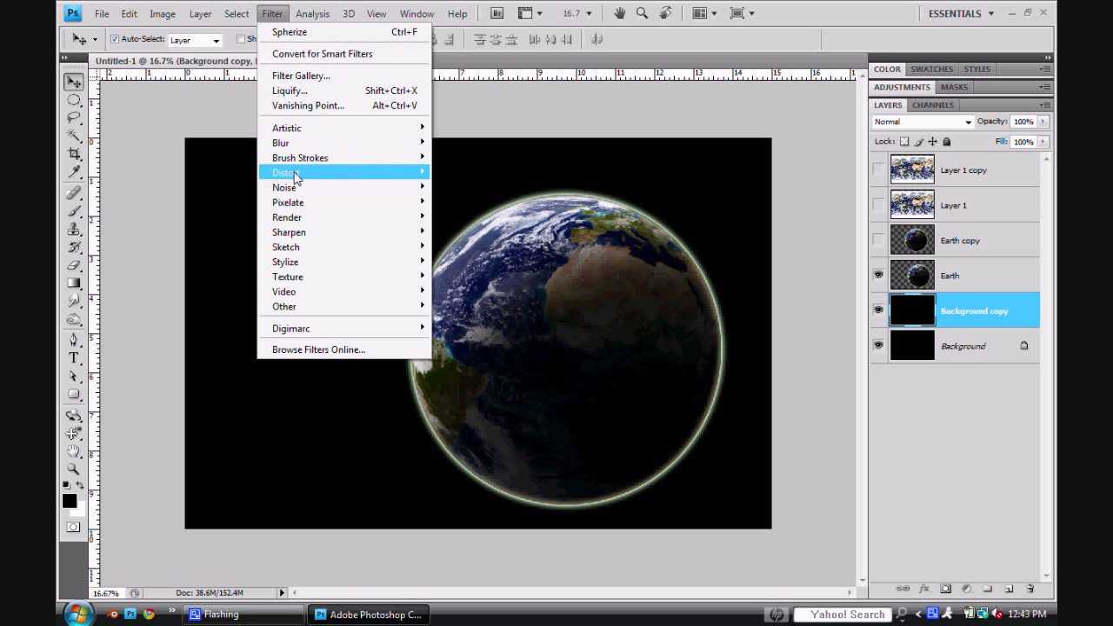
mouse_move(300, 217)
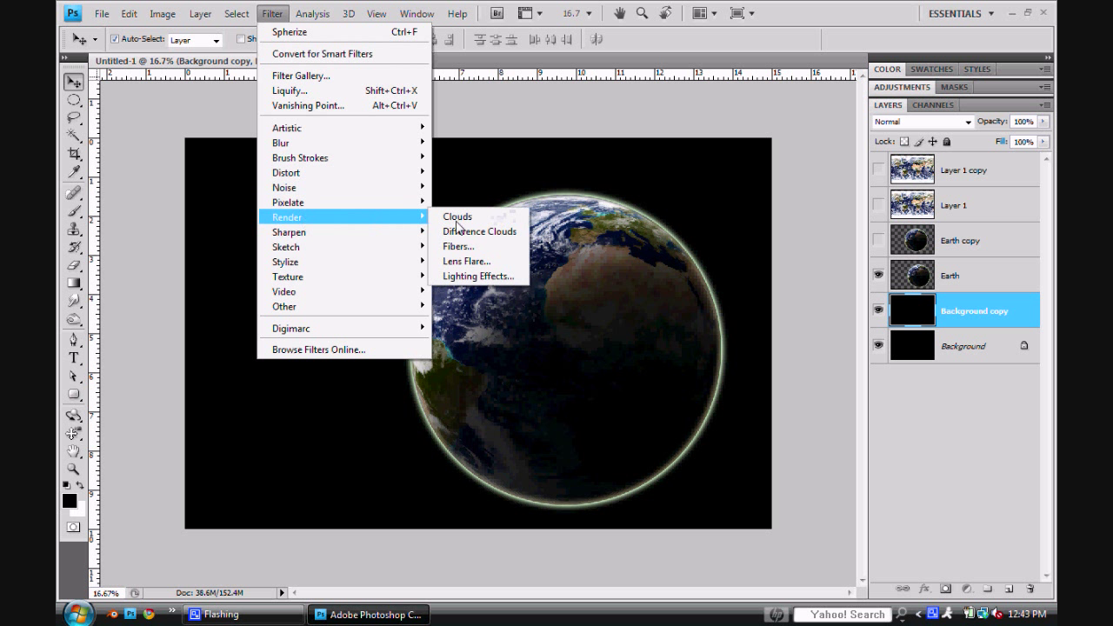
left_click(496, 264)
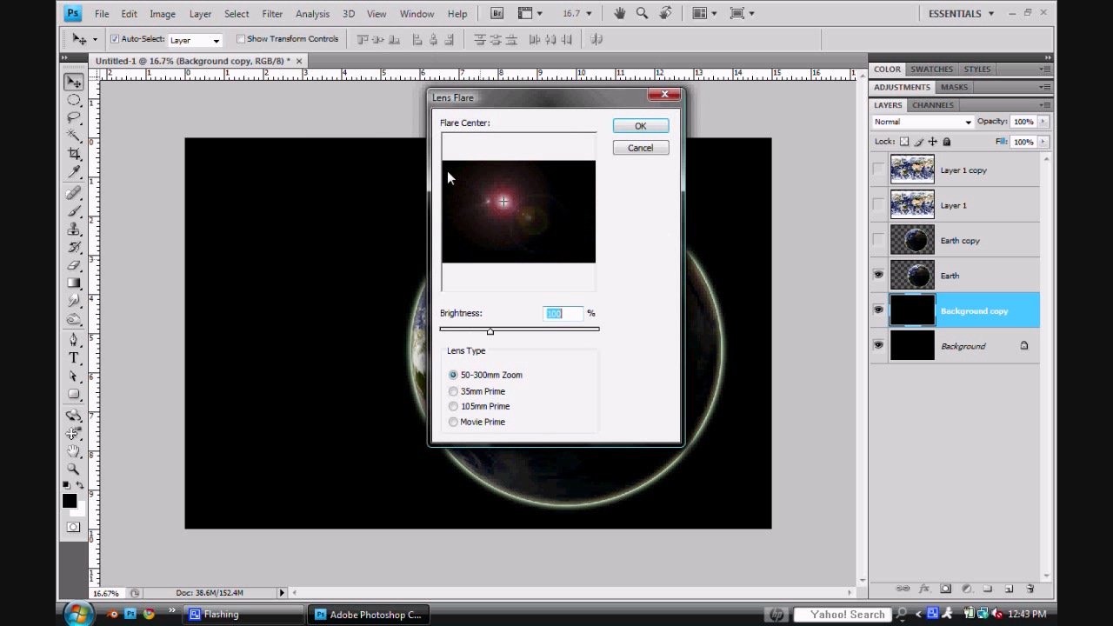
left_click(456, 176)
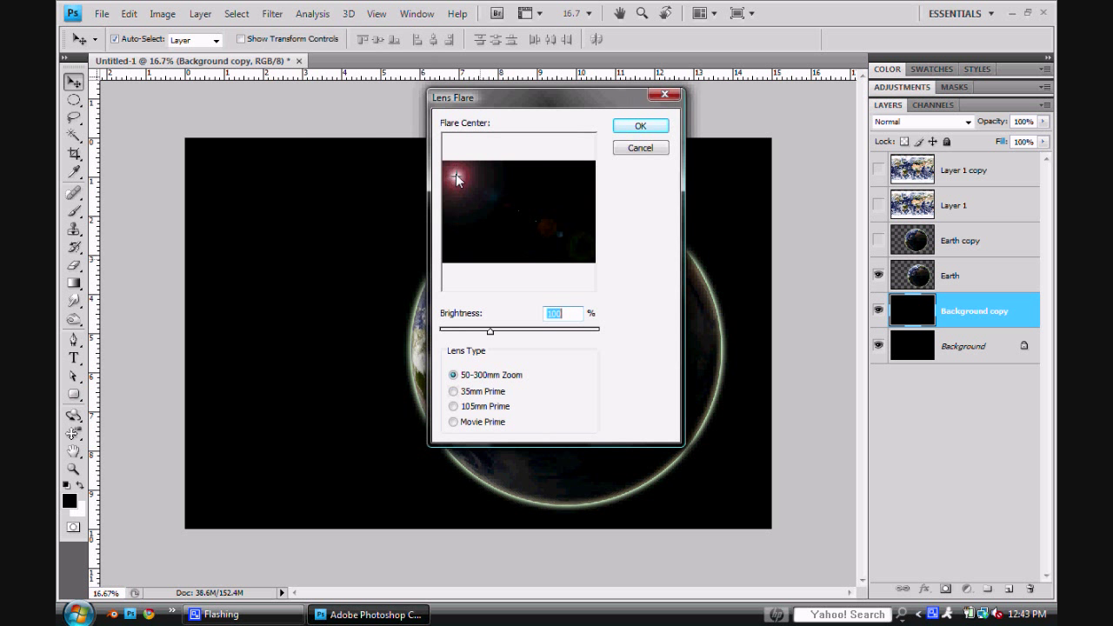
left_click(453, 406)
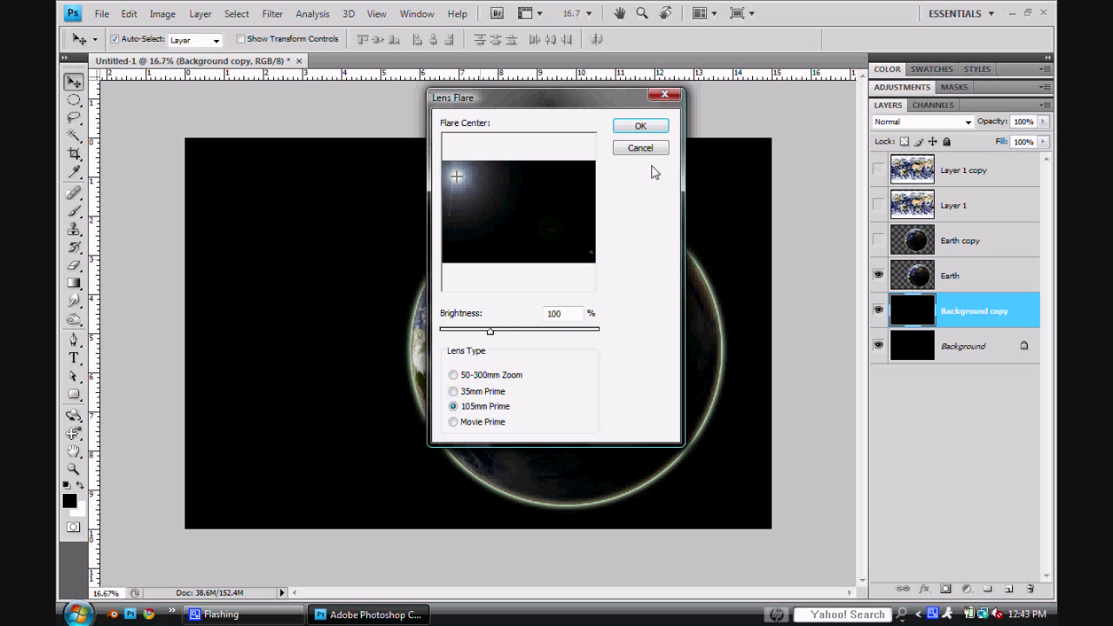
left_click(640, 128)
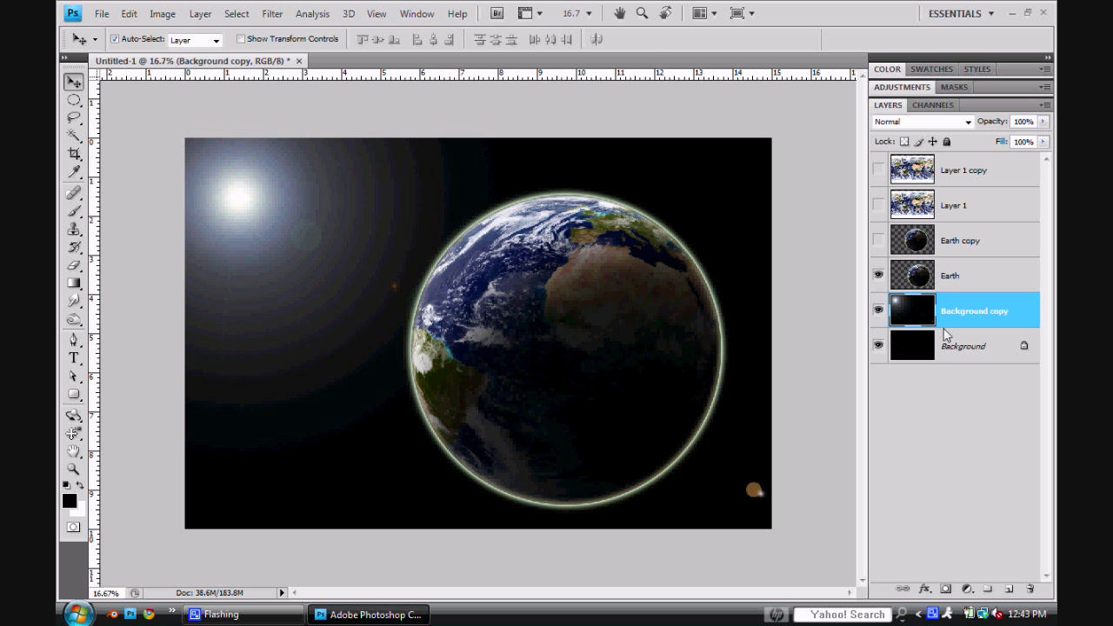
- Duplicate Background and render a Movie Prime lens flare on the new copy
left_click(962, 355)
key("ctrl+j")
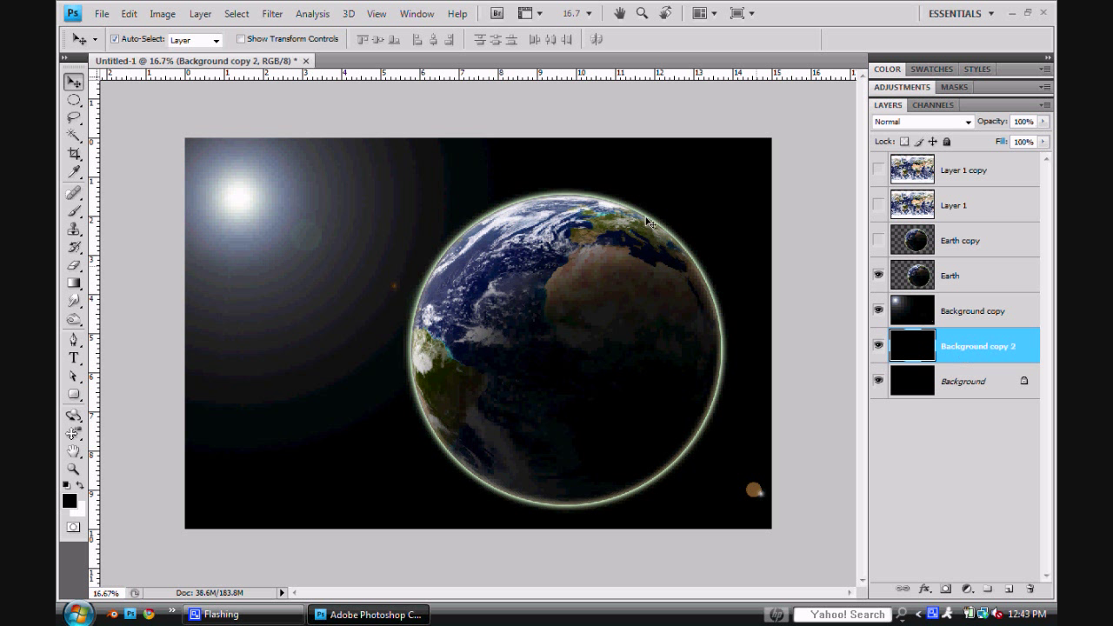
left_click(272, 13)
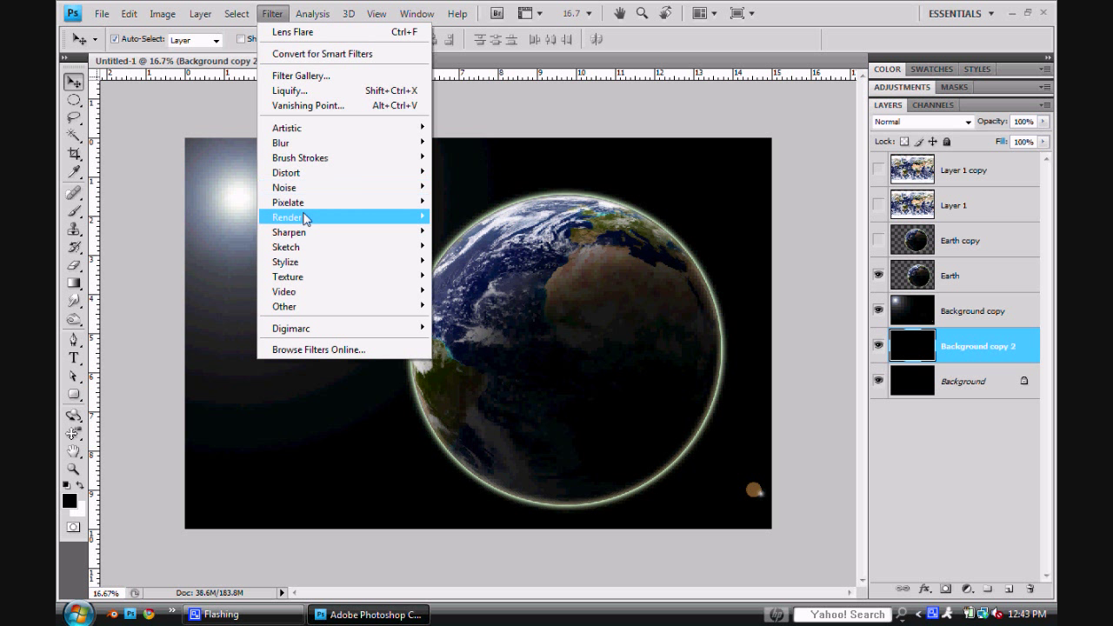
mouse_move(308, 218)
left_click(470, 261)
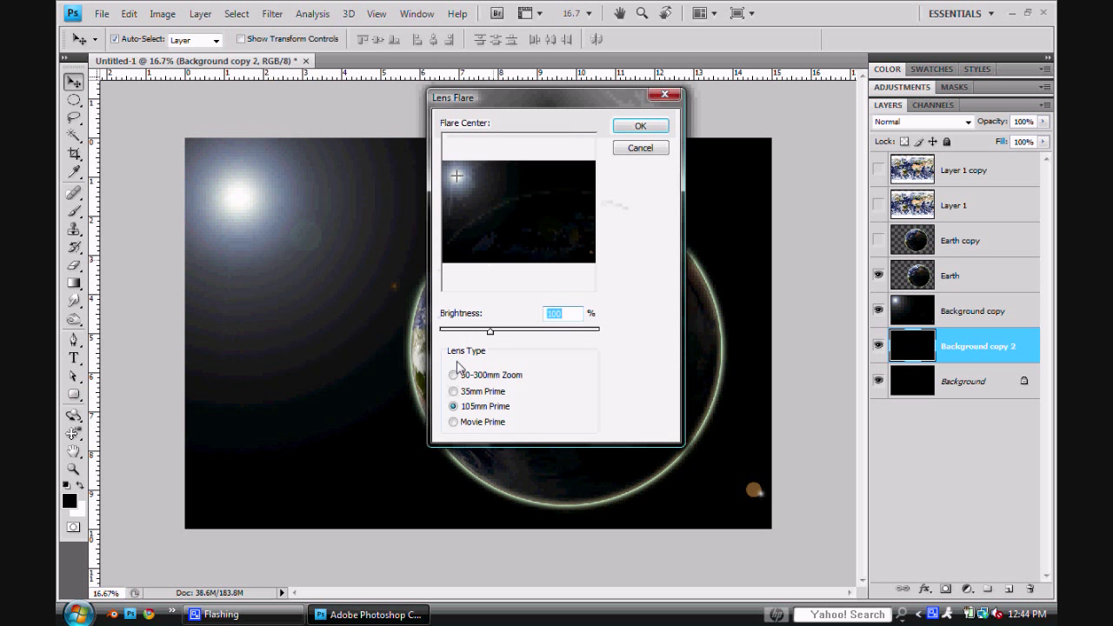
left_click(454, 422)
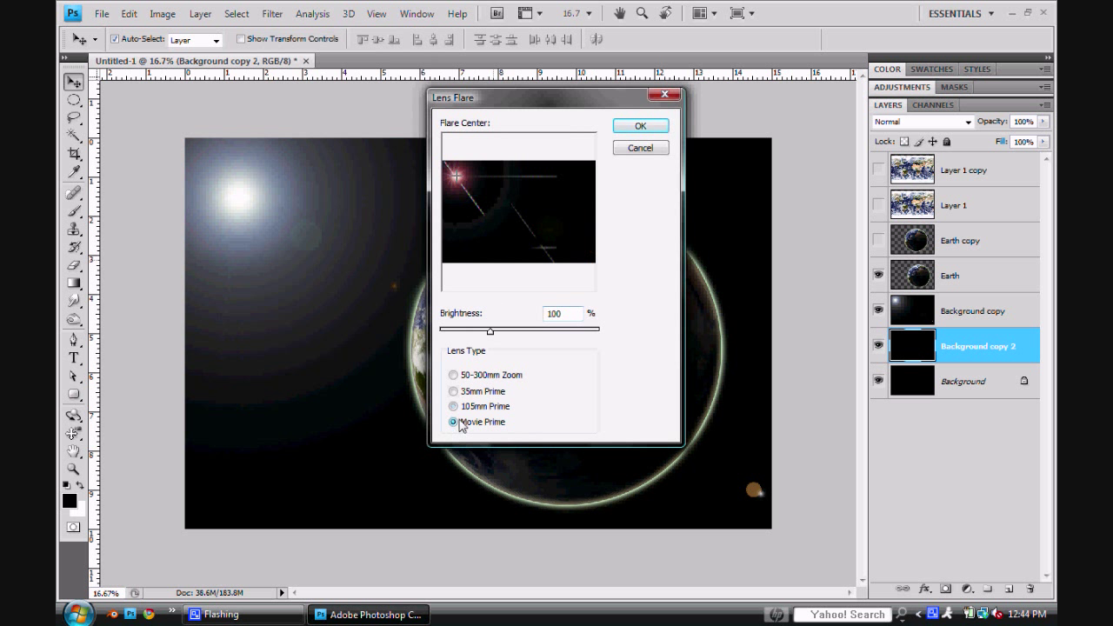
left_click(639, 128)
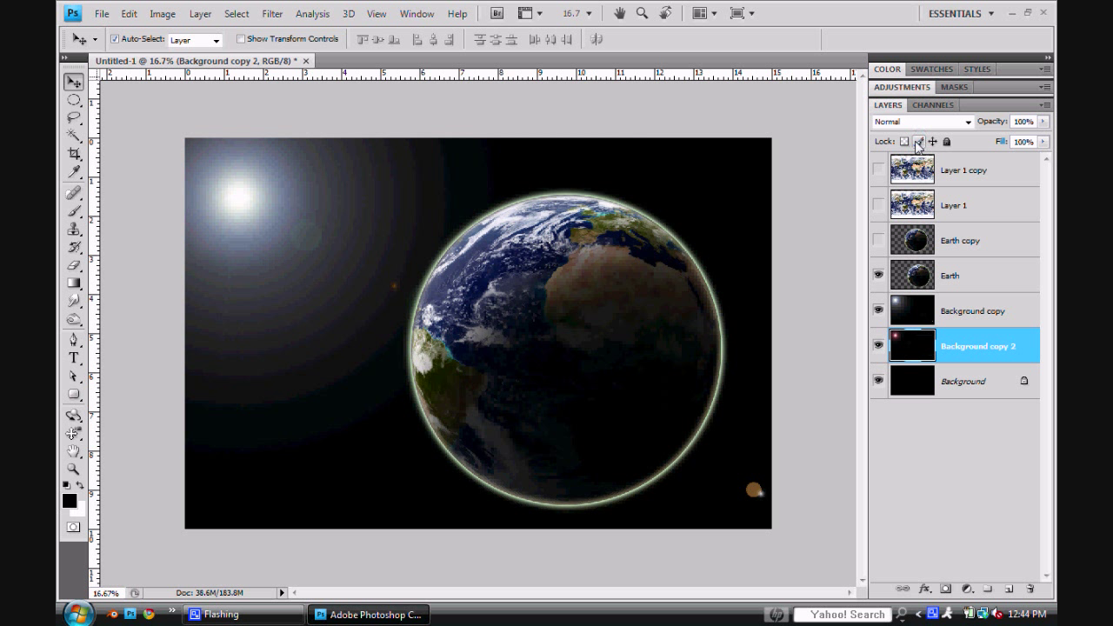
- Set both Background copy layers to the Lighten blend mode
left_click(950, 309)
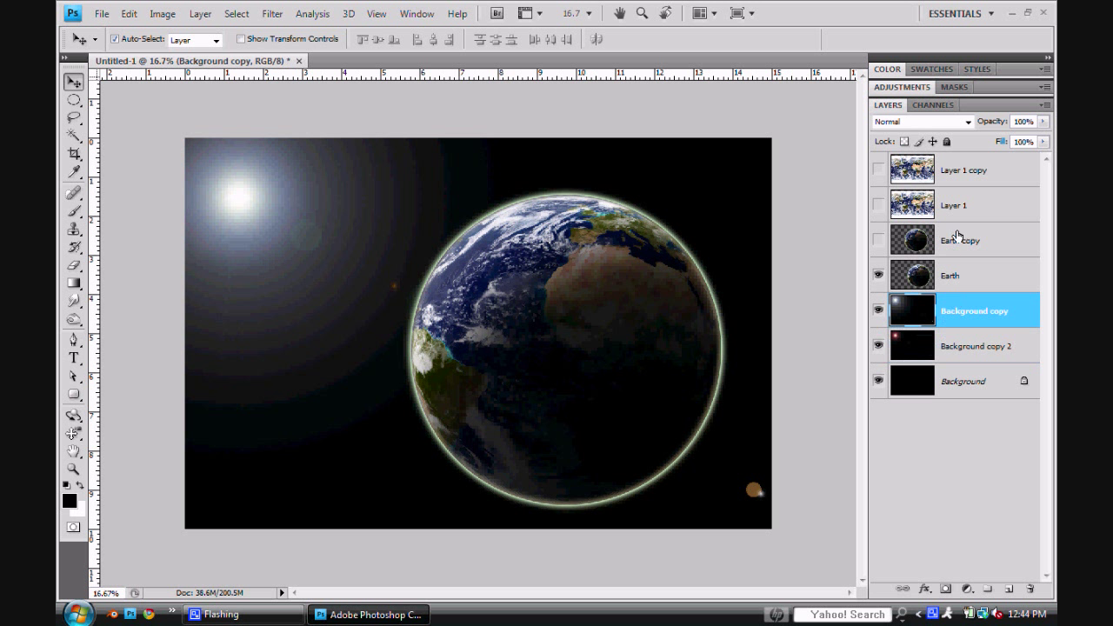
left_click(966, 122)
left_click(893, 249)
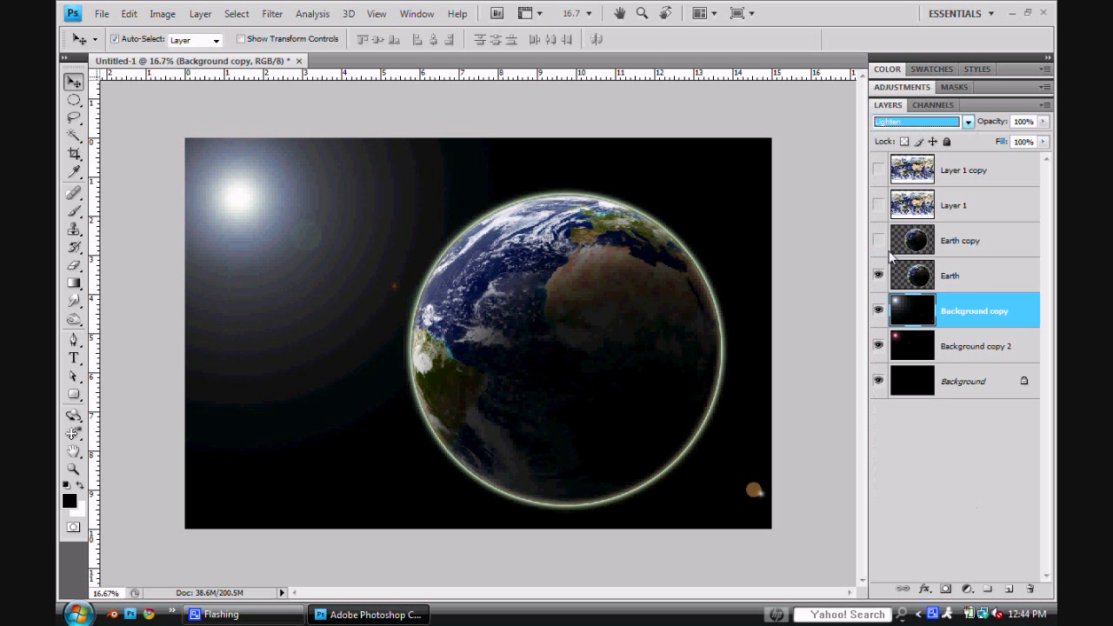
left_click(964, 349)
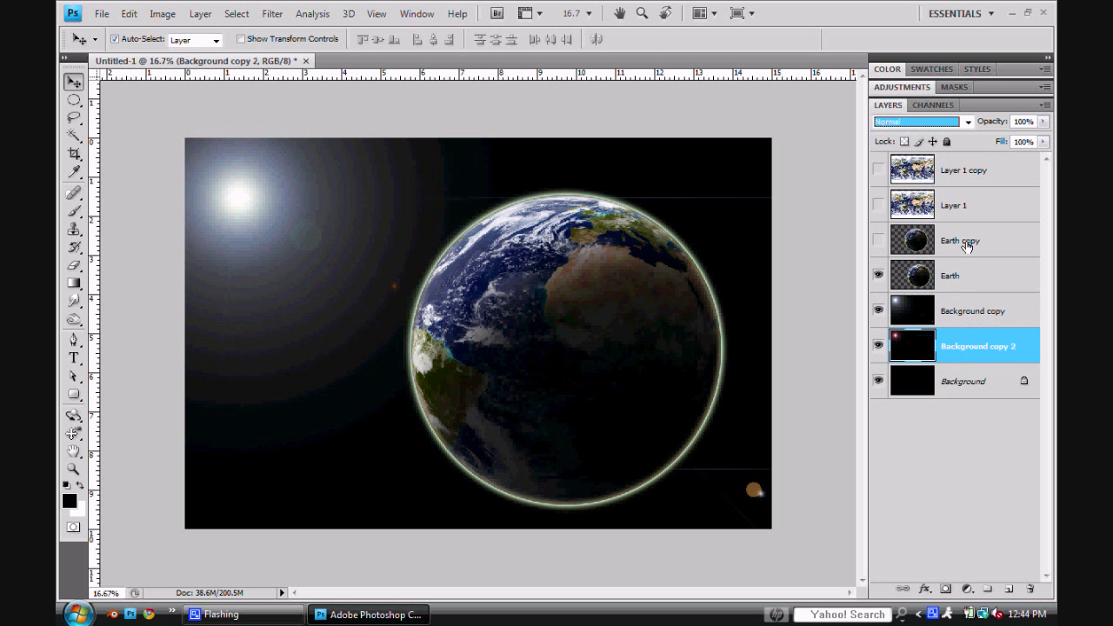
left_click(966, 122)
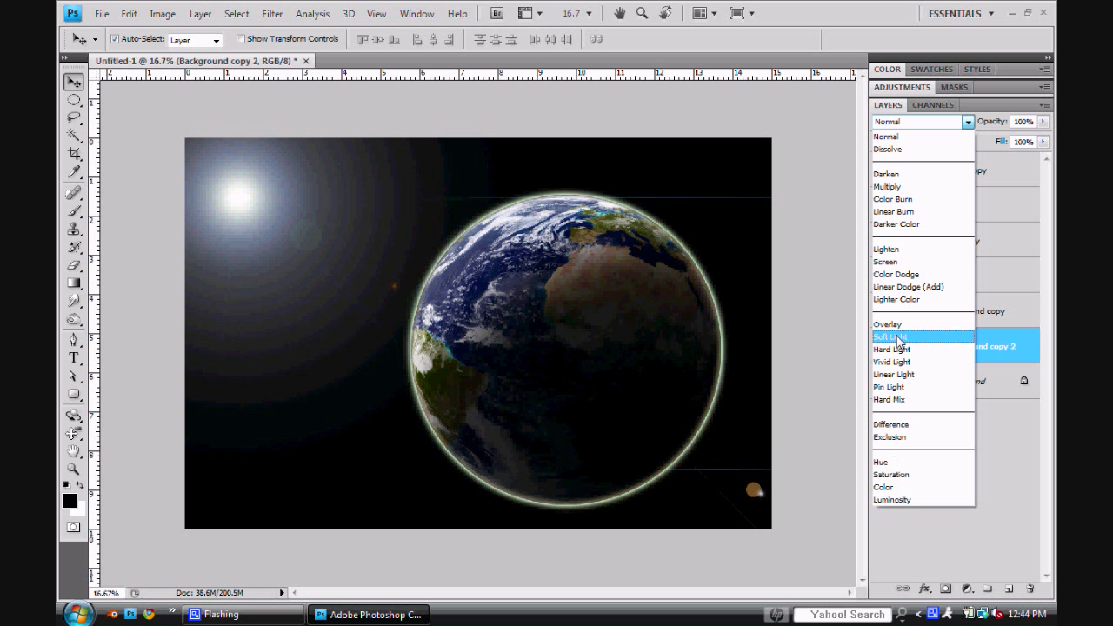
left_click(903, 250)
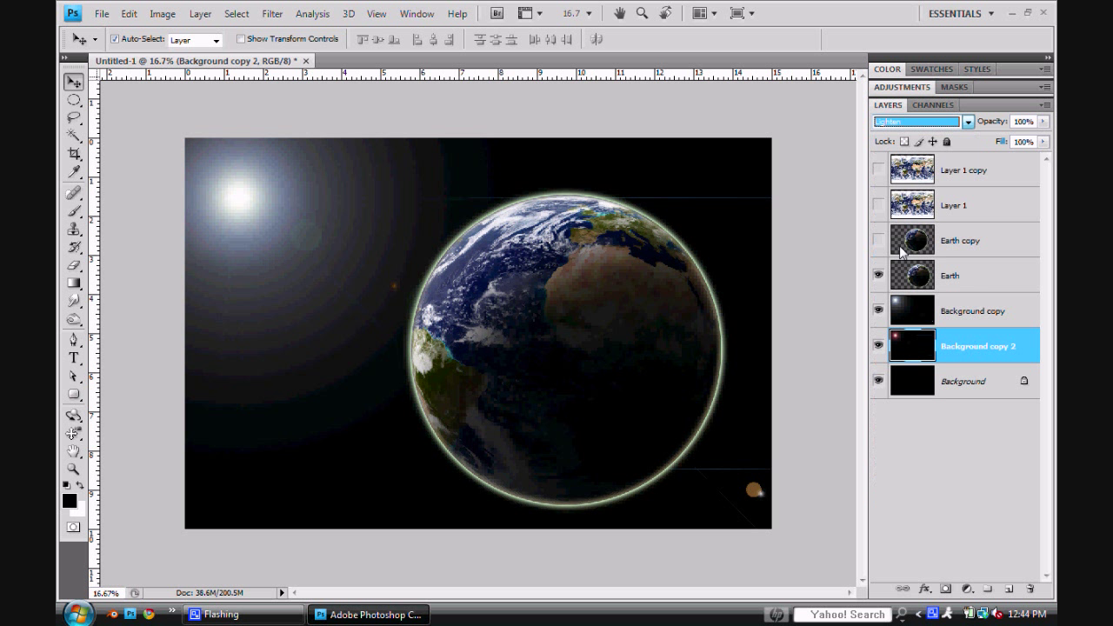
left_click(970, 280)
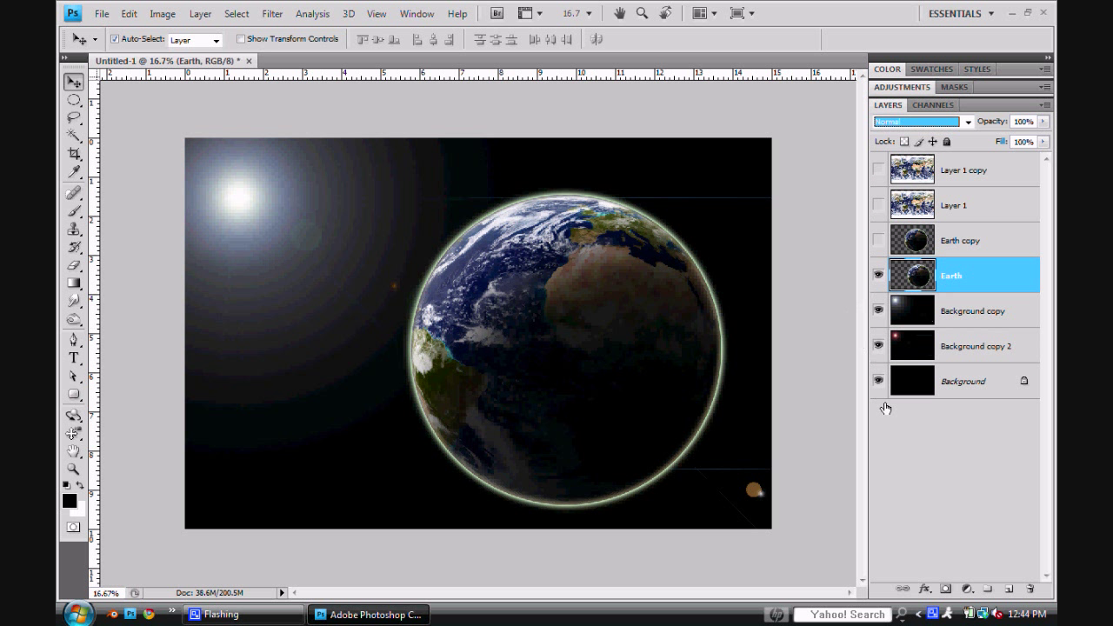
- Mask the Earth layer, paint its far side black at 66% brush opacity, then apply the mask
left_click(944, 590)
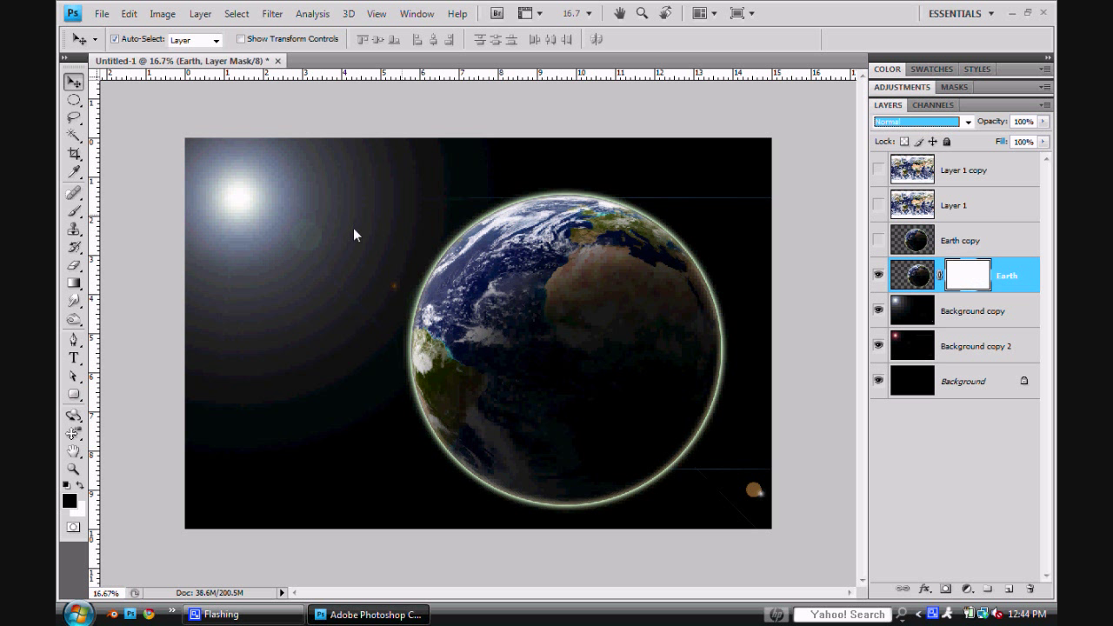
left_click(73, 212)
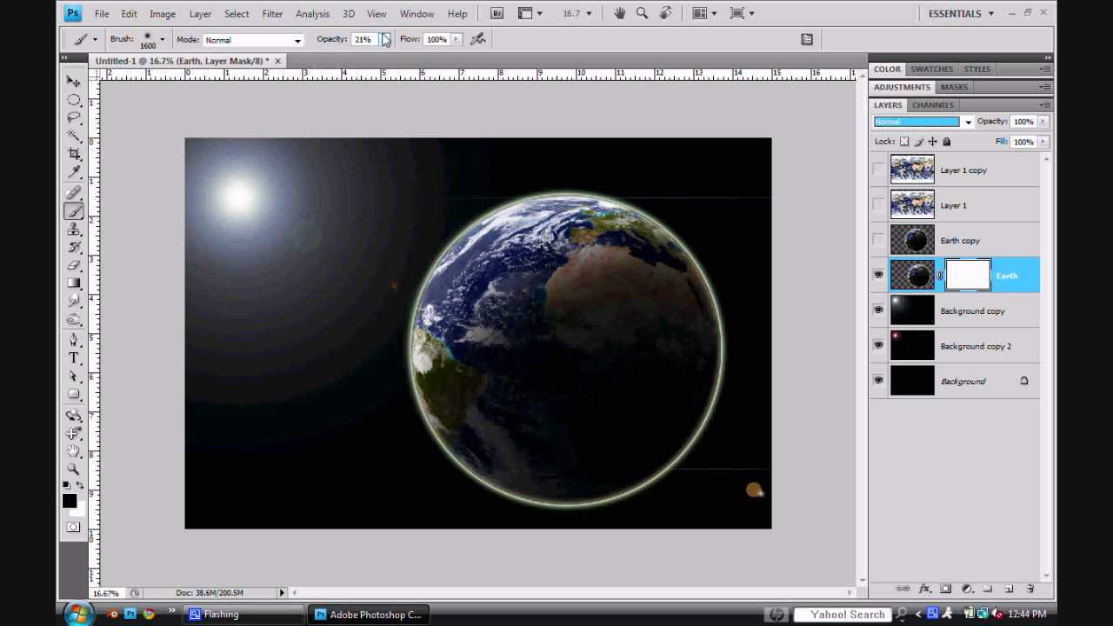
left_click_drag(383, 39, 436, 95)
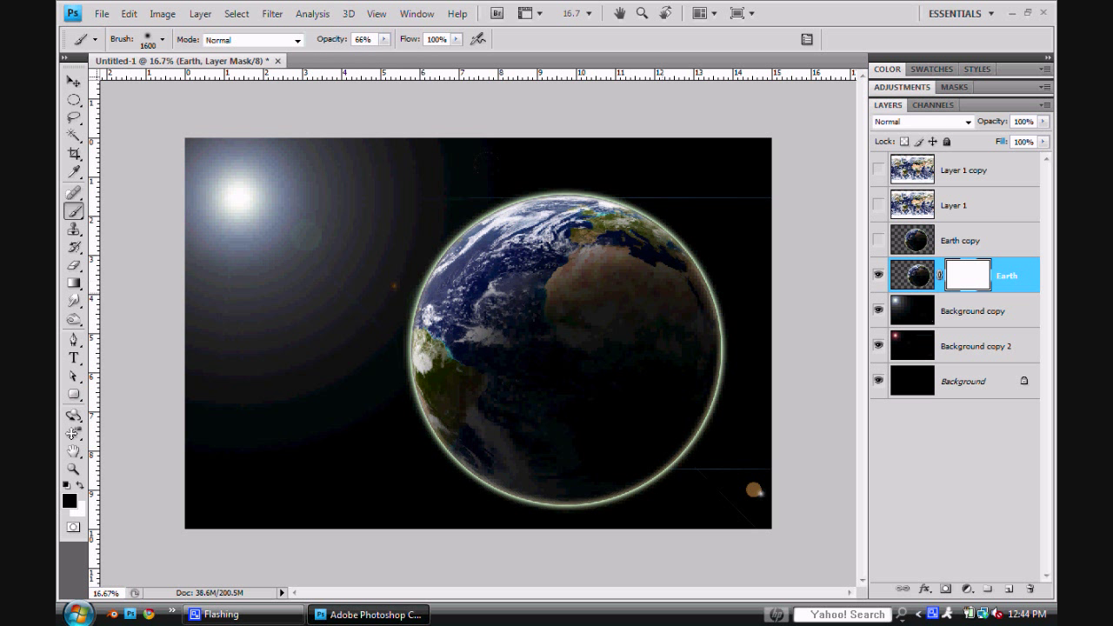
mouse_move(552, 315)
left_mouse_down()
mouse_move(608, 391)
mouse_move(593, 277)
mouse_move(521, 478)
mouse_move(574, 252)
mouse_move(678, 287)
mouse_move(669, 461)
left_mouse_up()
mouse_move(509, 335)
left_mouse_down()
mouse_move(626, 435)
mouse_move(557, 226)
mouse_move(609, 226)
mouse_move(526, 230)
left_mouse_up()
mouse_move(492, 409)
left_mouse_down()
mouse_move(609, 222)
mouse_move(522, 226)
mouse_move(452, 391)
mouse_move(536, 261)
mouse_move(609, 207)
left_mouse_up()
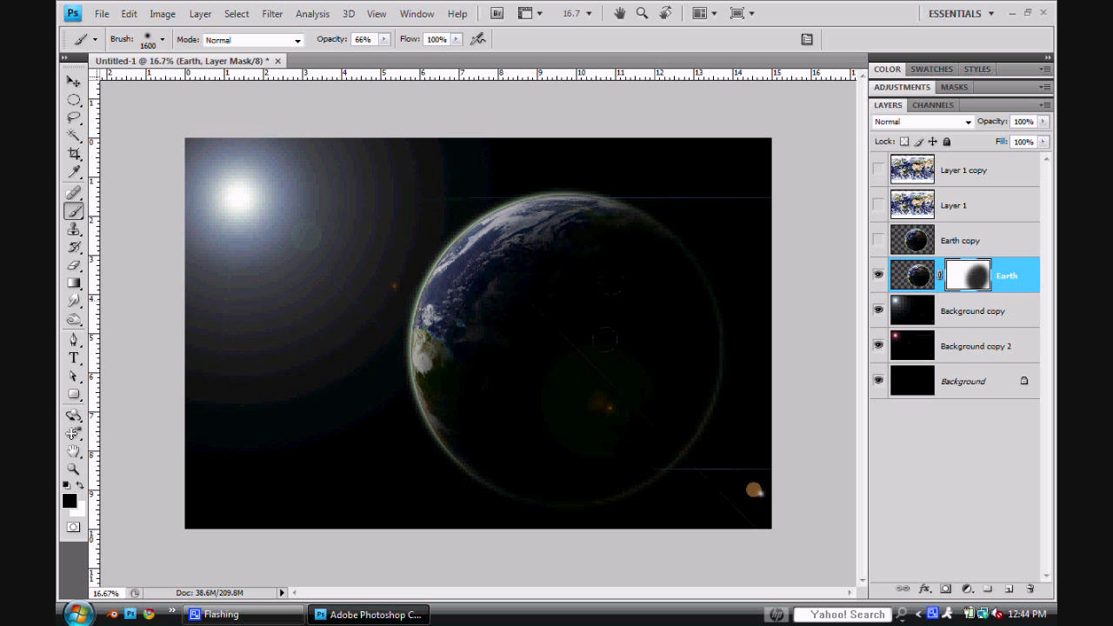
mouse_move(545, 396)
left_mouse_down()
mouse_move(595, 332)
mouse_move(580, 241)
mouse_move(475, 323)
mouse_move(528, 293)
mouse_move(619, 272)
left_mouse_up()
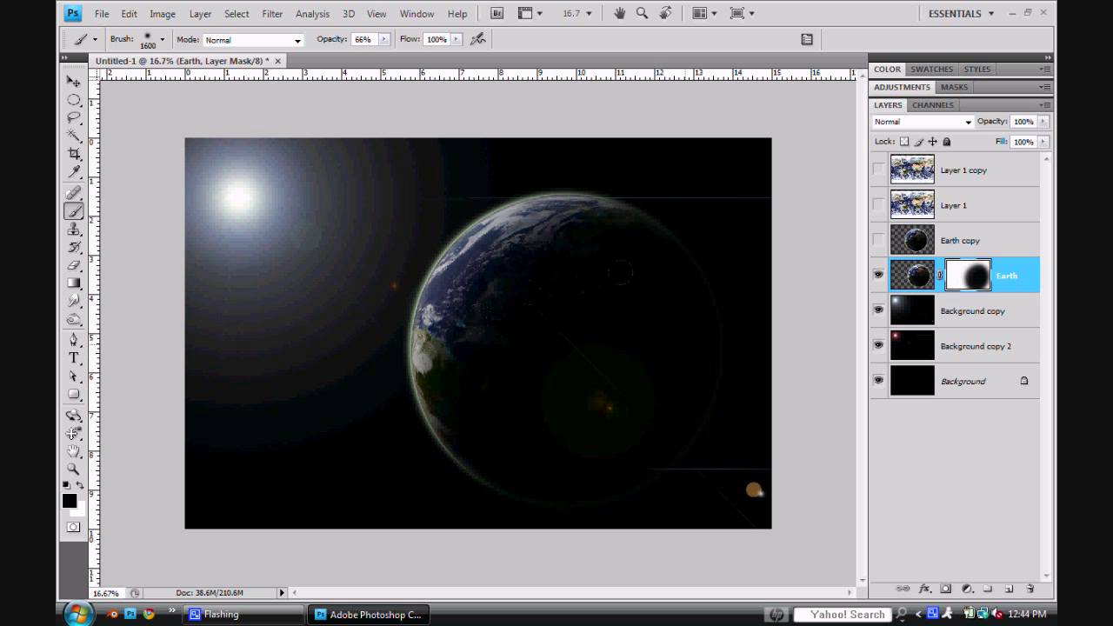
right_click(971, 268)
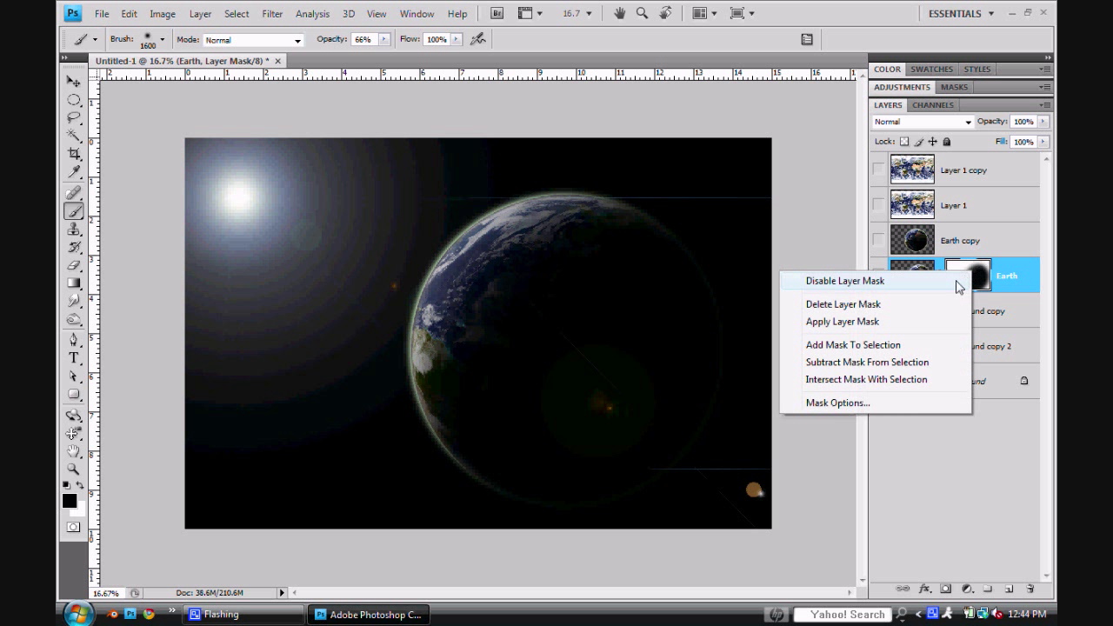
left_click(858, 322)
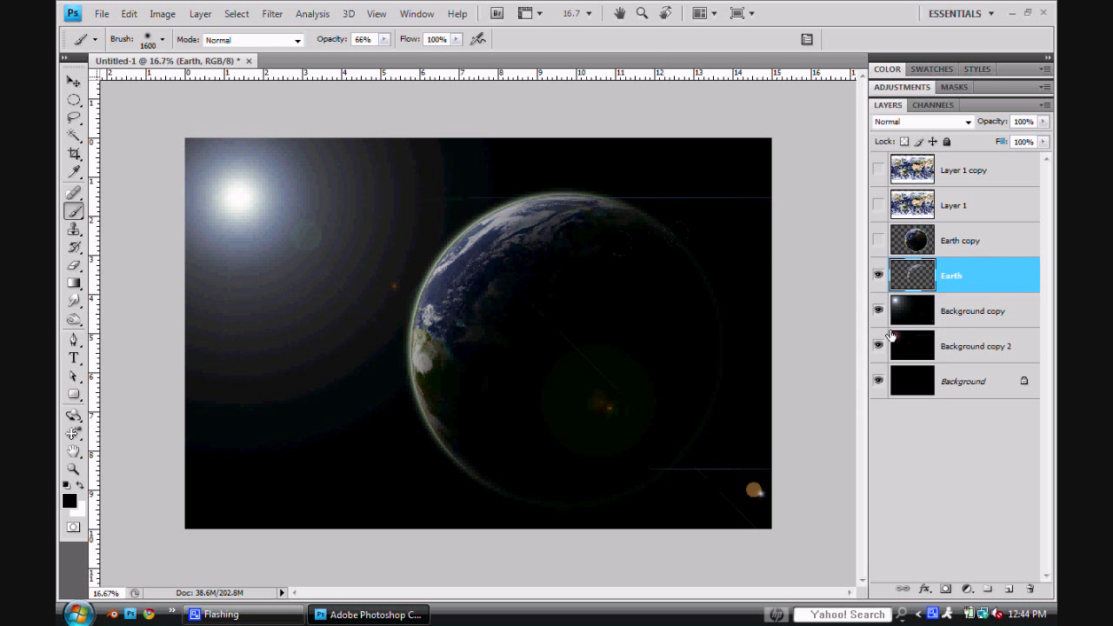
- Add a mask to Background copy and paint black over the flare spots on the globe
left_click(960, 319)
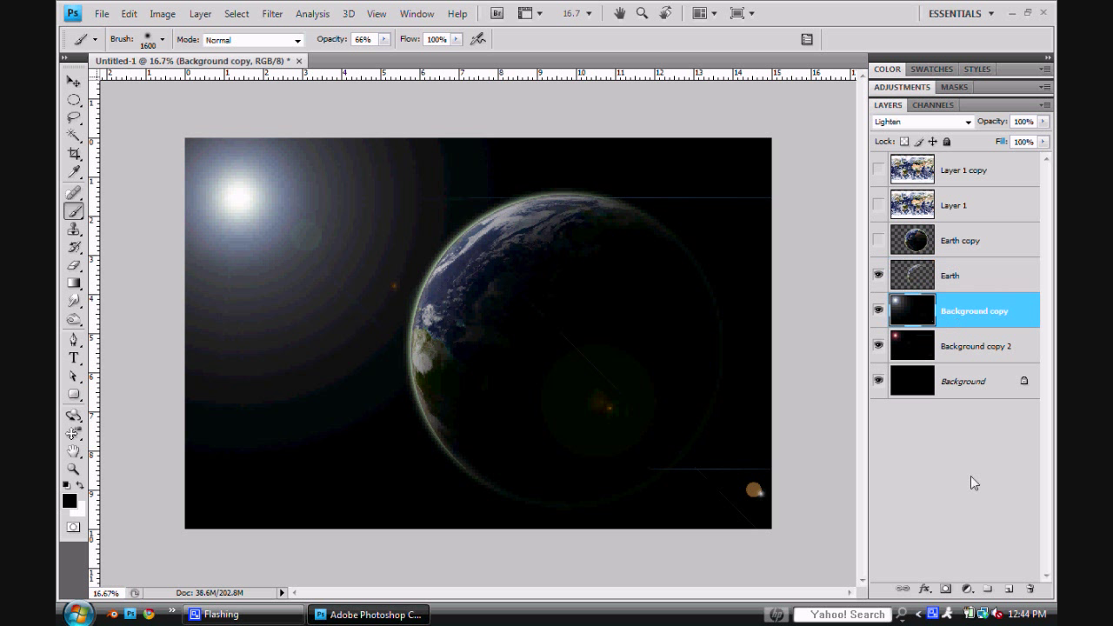
left_click(945, 590)
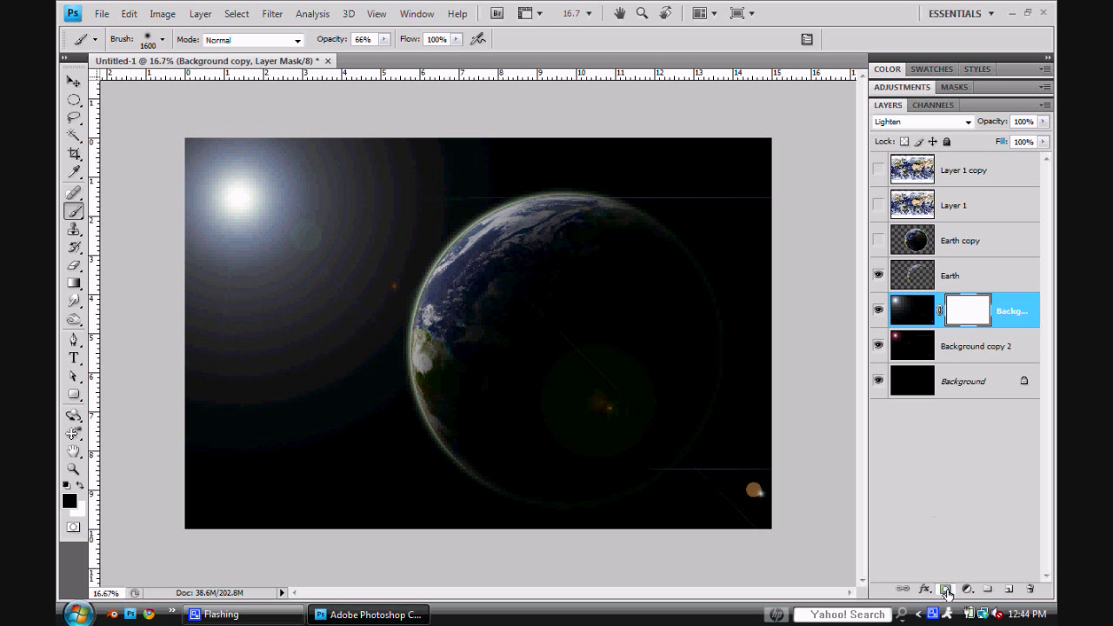
left_click(946, 591)
left_click_drag(528, 302, 543, 273)
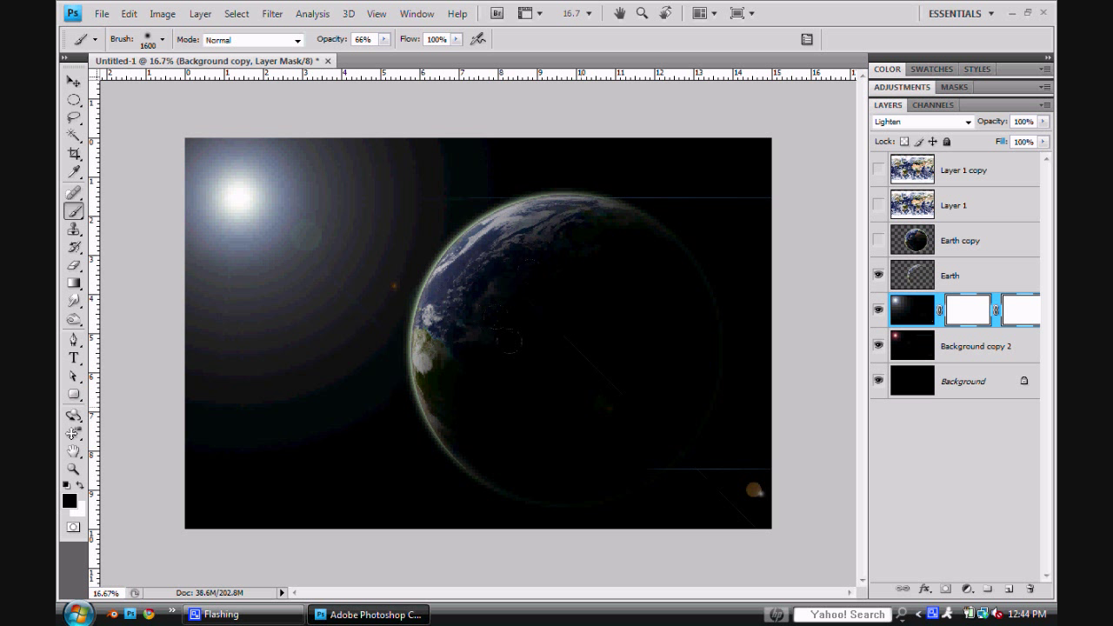
left_click_drag(506, 337, 522, 323)
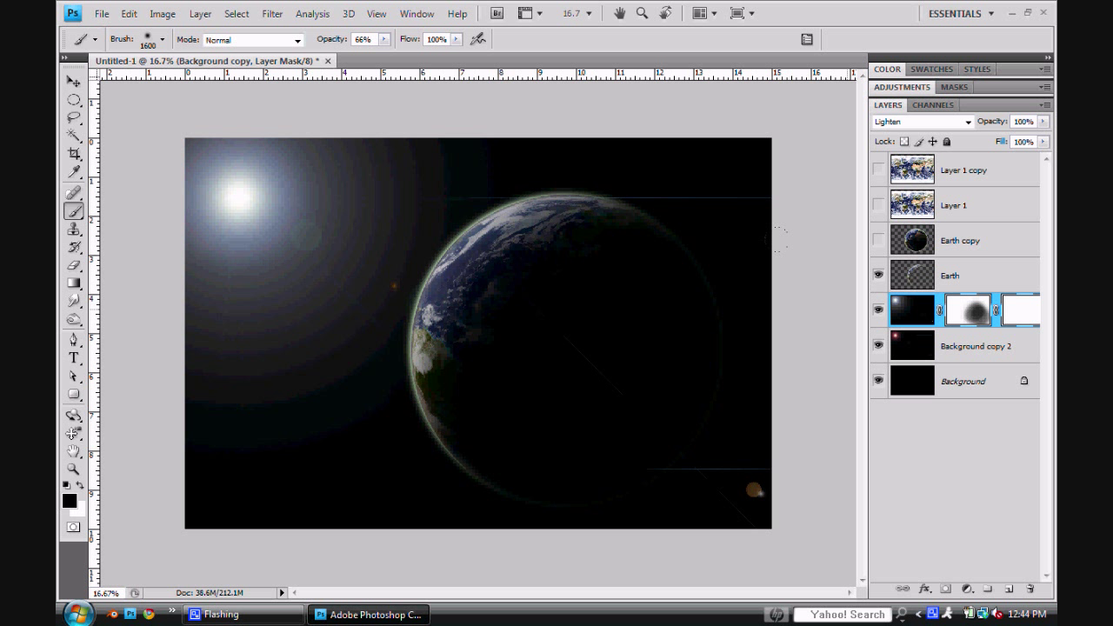